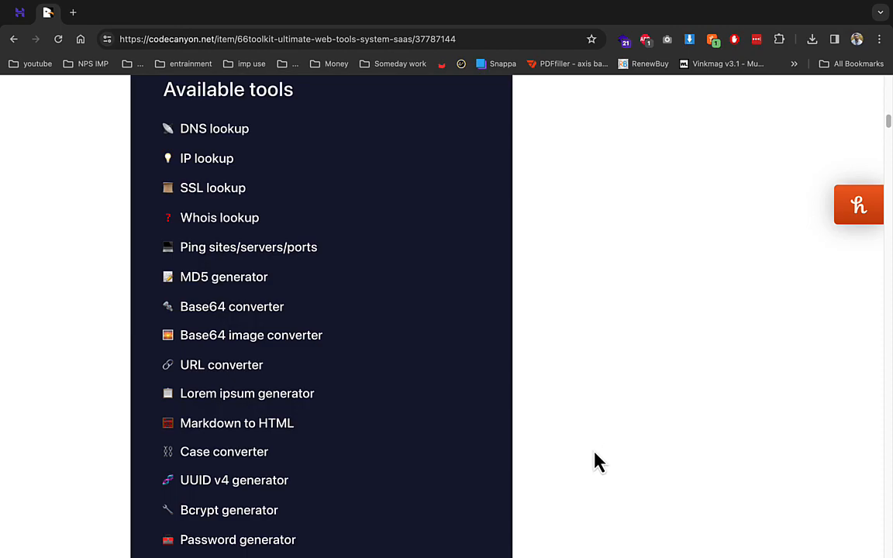
- Create a subdomain named pos with default settings on the Subdomains page
{"action": "scroll", "coordinate": [595, 462], "scroll_direction": "up", "scroll_amount": 10}
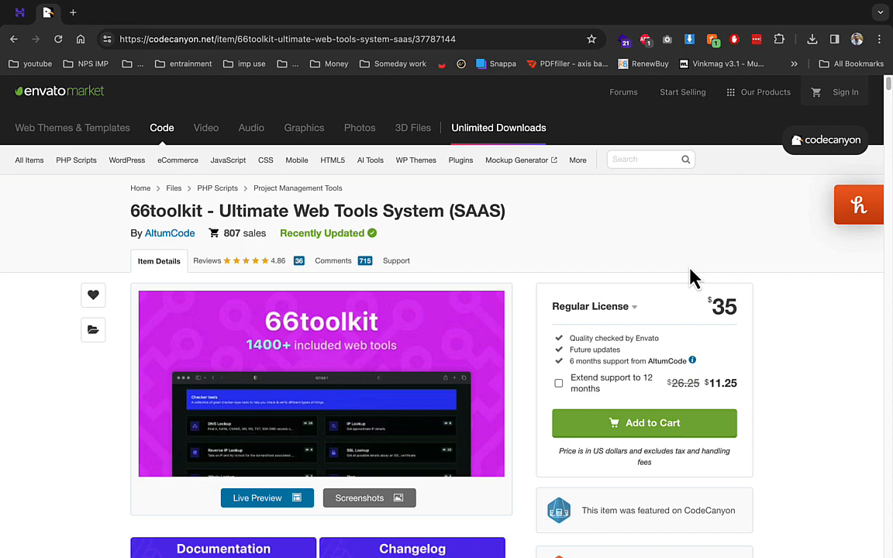
{"action": "left_click", "coordinate": [20, 14]}
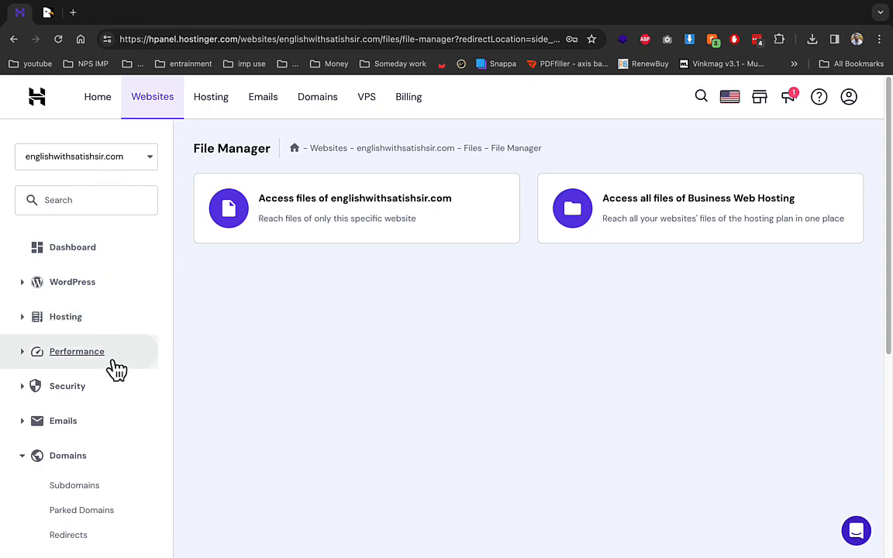
{"action": "left_click", "coordinate": [74, 486]}
{"action": "left_click", "coordinate": [419, 227]}
{"action": "type", "text": "pos"}
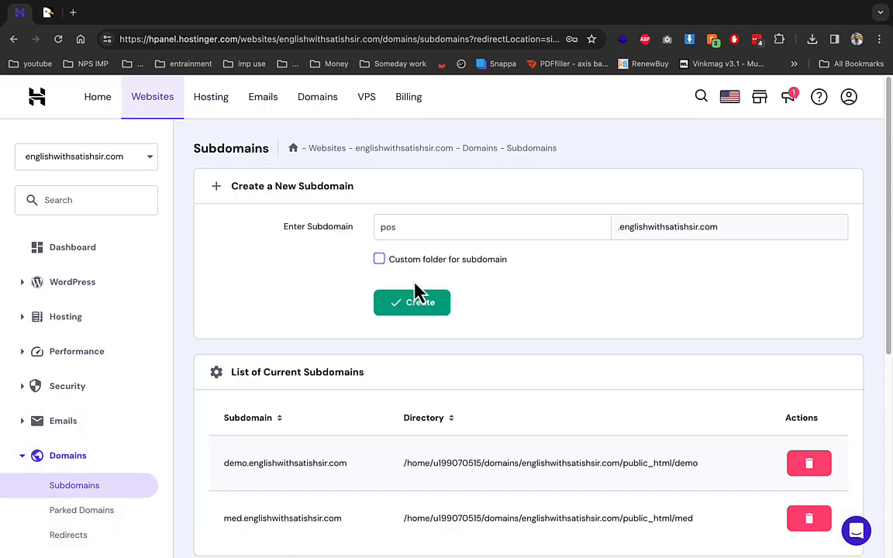
{"action": "left_click", "coordinate": [428, 311]}
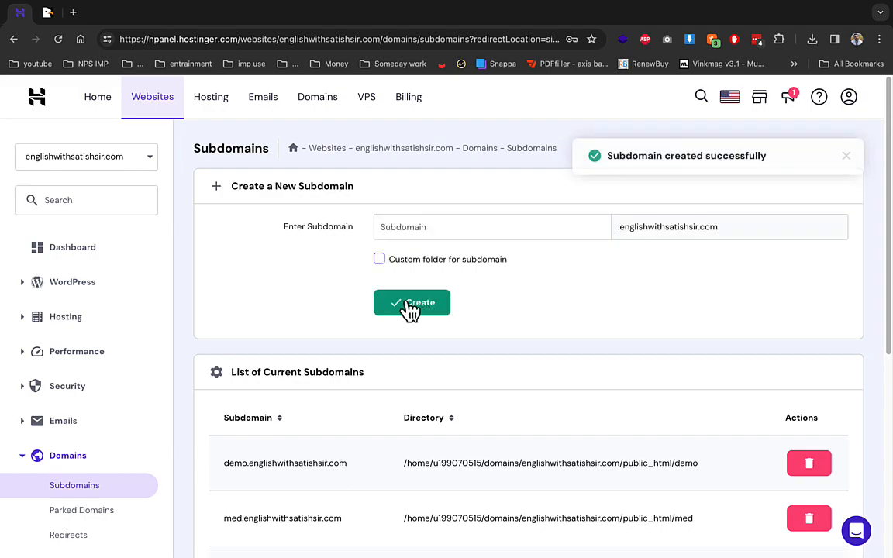
- Delete the newly created pos subdomain
{"action": "scroll", "coordinate": [720, 485], "scroll_direction": "down", "scroll_amount": 2}
{"action": "left_click", "coordinate": [799, 463]}
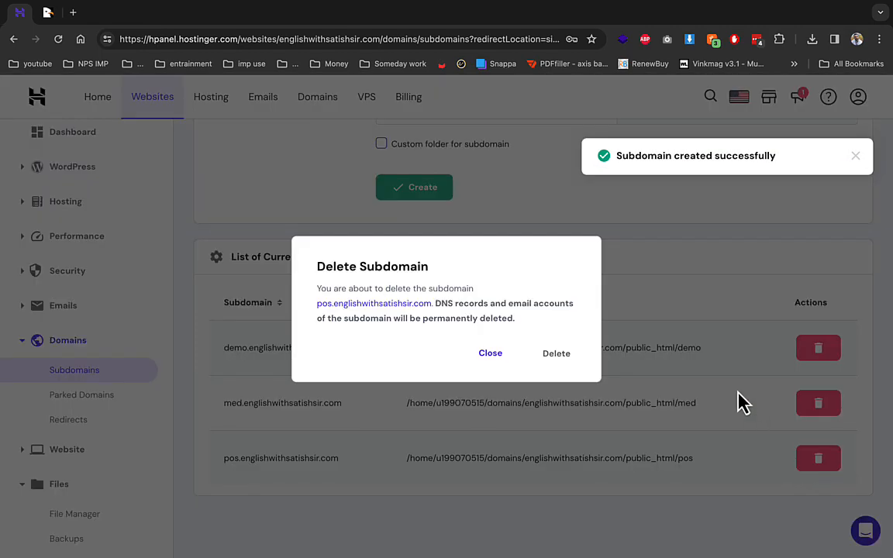
{"action": "left_click", "coordinate": [555, 355]}
- Recreate the pos subdomain using a custom folder named pos
{"action": "scroll", "coordinate": [576, 365], "scroll_direction": "up", "scroll_amount": 2}
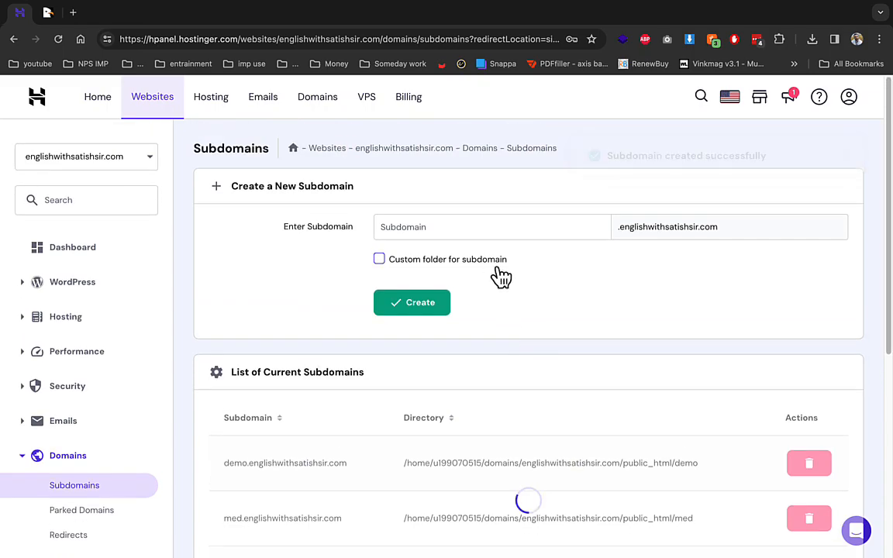
{"action": "type", "text": "pos"}
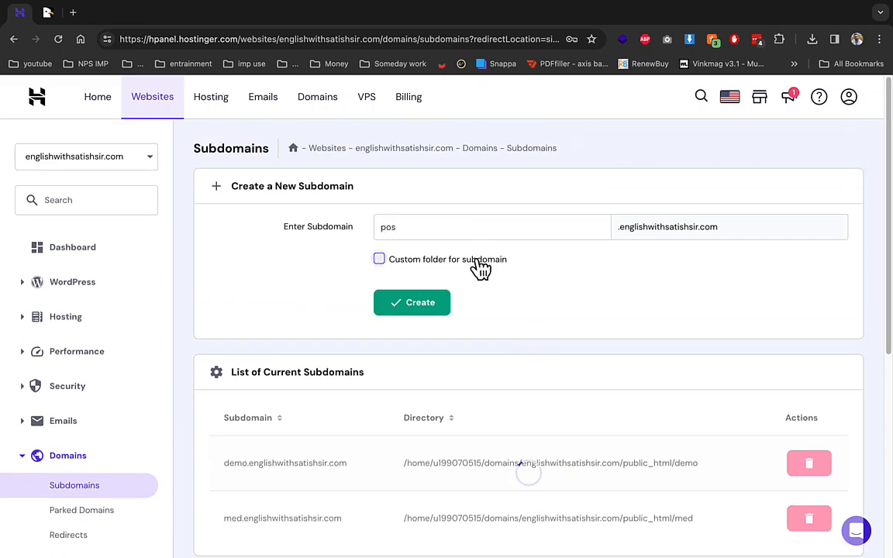
{"action": "left_click", "coordinate": [479, 260]}
{"action": "left_click", "coordinate": [493, 298]}
{"action": "type", "text": "pos"}
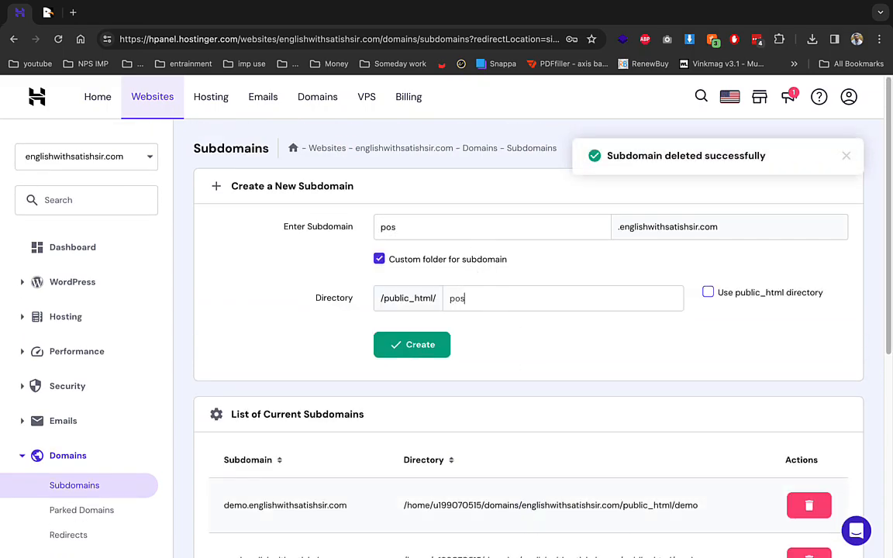
{"action": "left_click", "coordinate": [443, 361]}
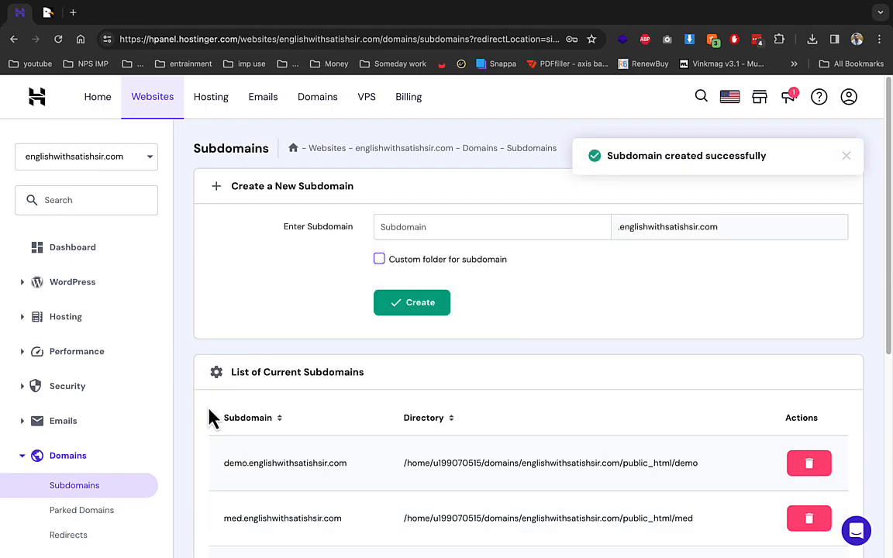
{"action": "scroll", "coordinate": [213, 417], "scroll_direction": "down", "scroll_amount": 2}
- Open the File Manager in a new browser tab and switch to it
{"action": "right_click", "coordinate": [76, 512]}
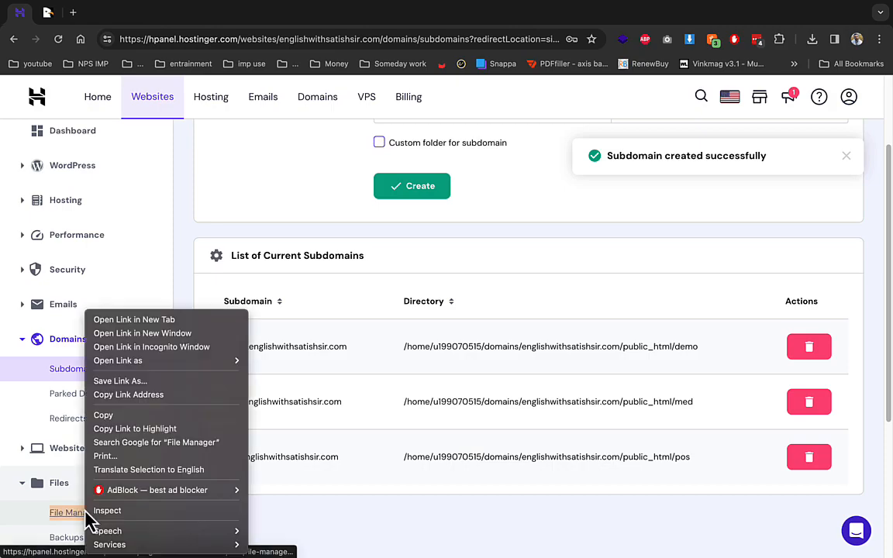
{"action": "left_click", "coordinate": [155, 320]}
{"action": "left_click", "coordinate": [126, 14]}
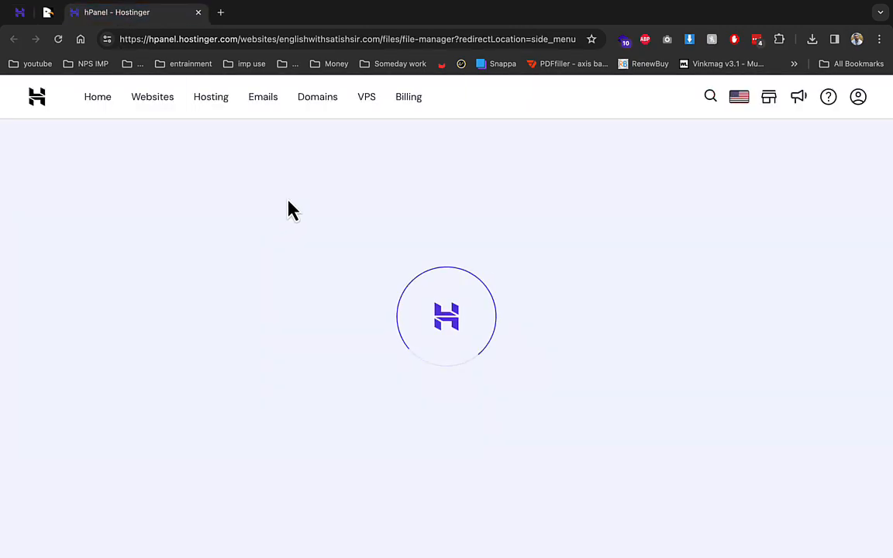
- Close the CodeCanyon tab and access the files of englishwithsatishsir.com
{"action": "right_click", "coordinate": [50, 13]}
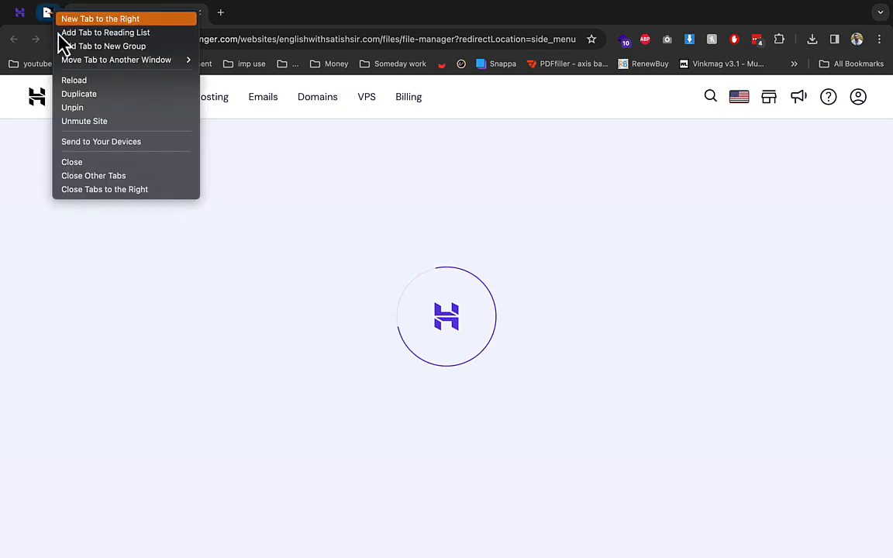
{"action": "left_click", "coordinate": [82, 162]}
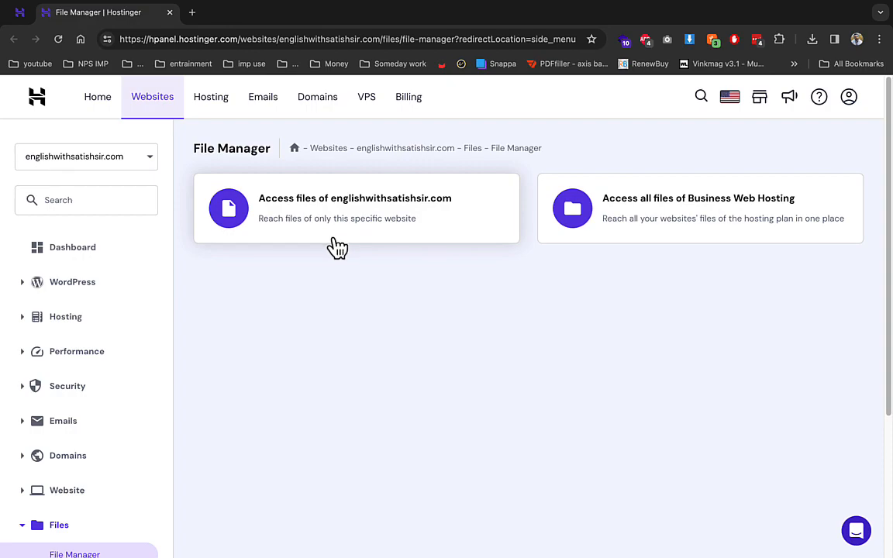
{"action": "left_click", "coordinate": [327, 221]}
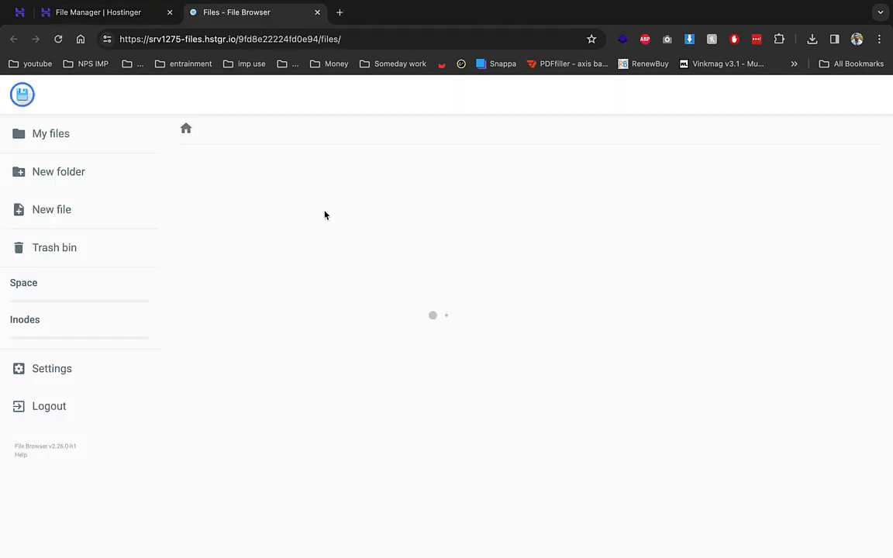
- Open public_html/pos and delete both default.php files
{"action": "left_click", "coordinate": [246, 190]}
{"action": "left_click", "coordinate": [246, 190]}
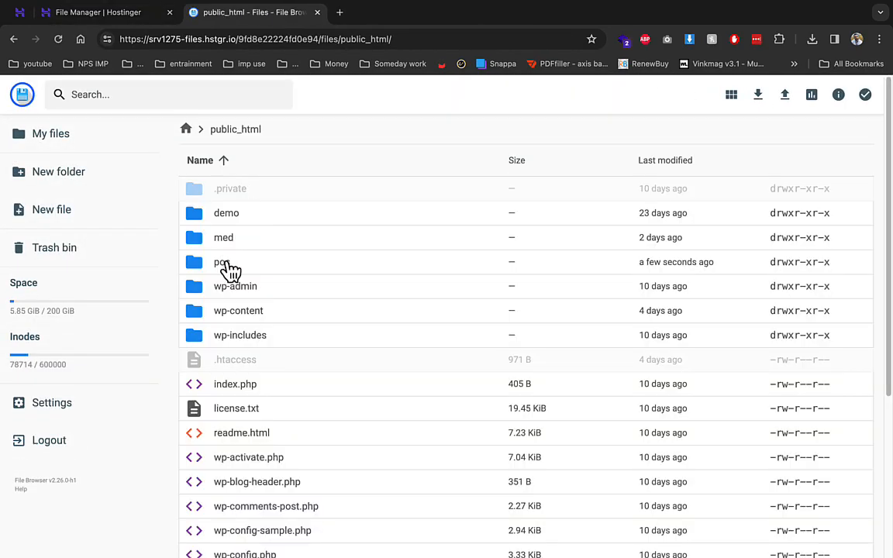
{"action": "double_click", "coordinate": [231, 262]}
{"action": "left_click", "coordinate": [311, 189]}
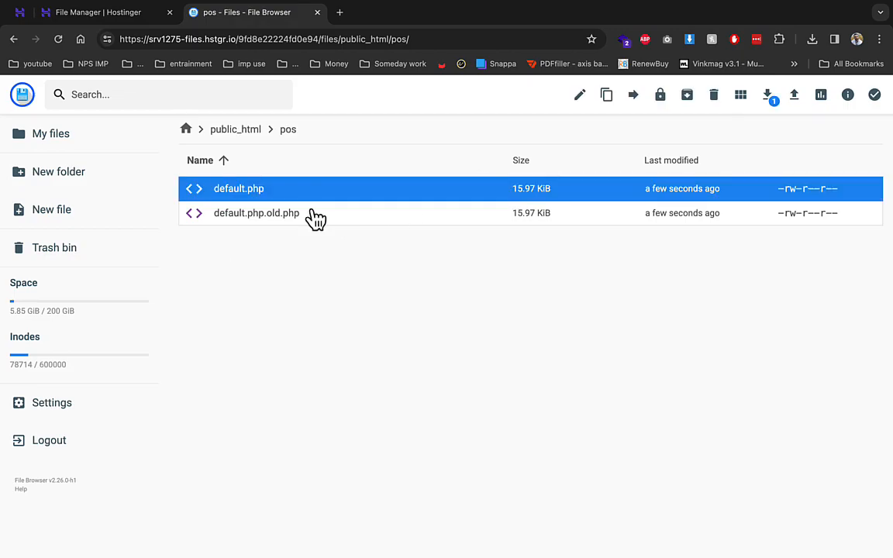
{"action": "left_click", "coordinate": [313, 215]}
{"action": "left_click", "coordinate": [307, 190]}
{"action": "key", "text": "ctrl+a"}
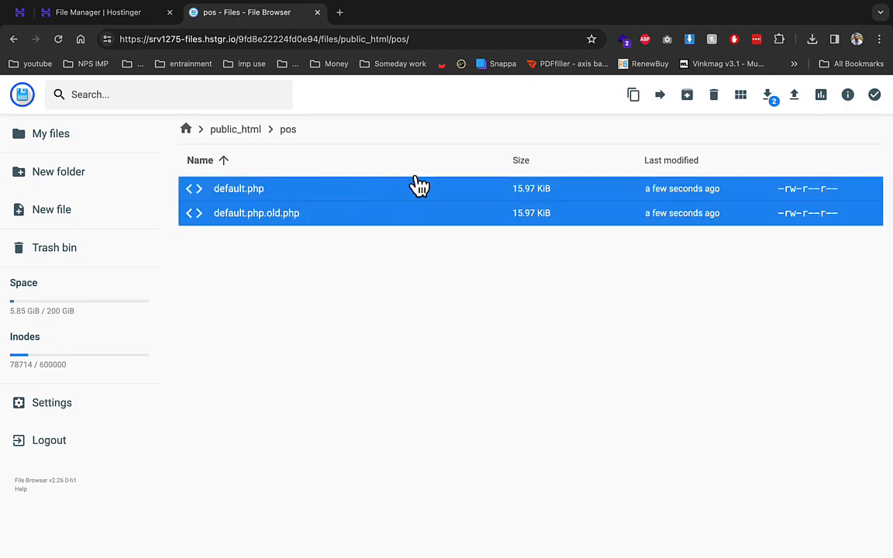
{"action": "left_click", "coordinate": [711, 95]}
{"action": "left_click", "coordinate": [532, 342]}
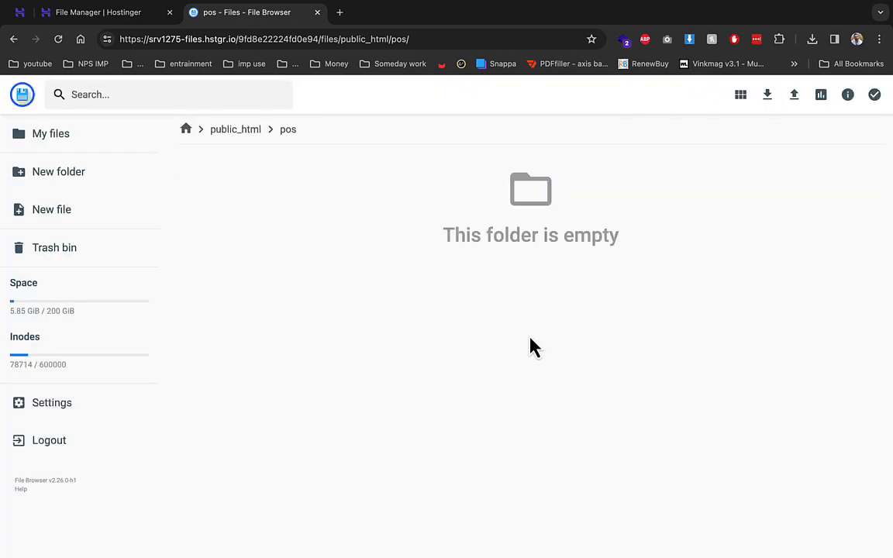
- Upload Archive.zip from the Desktop into the pos folder
{"action": "left_click", "coordinate": [793, 94]}
{"action": "left_click", "coordinate": [380, 339]}
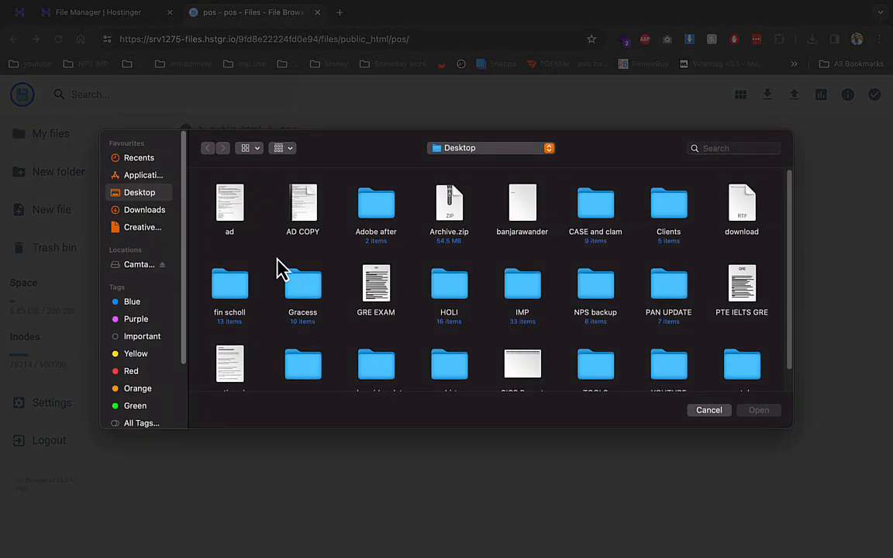
{"action": "double_click", "coordinate": [442, 221]}
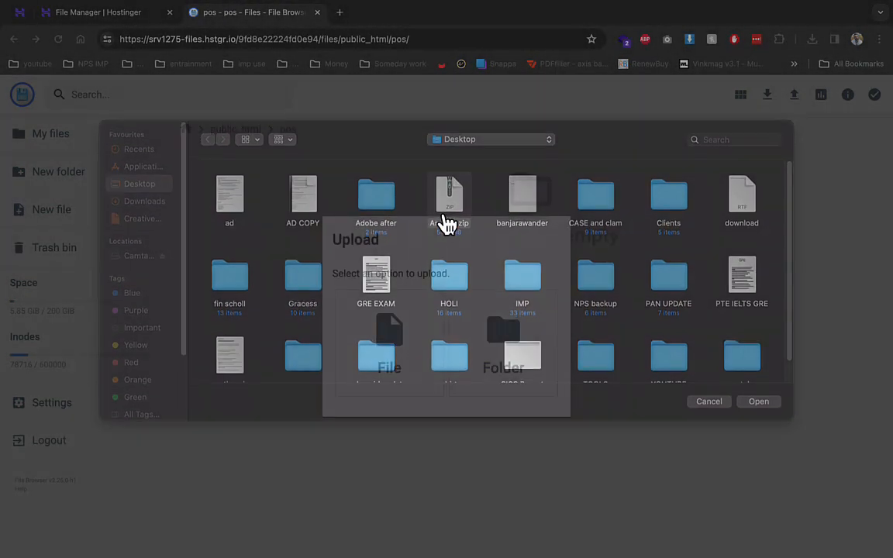
- Create a MySQL database and user both named pos, with a password
{"action": "left_click", "coordinate": [19, 14]}
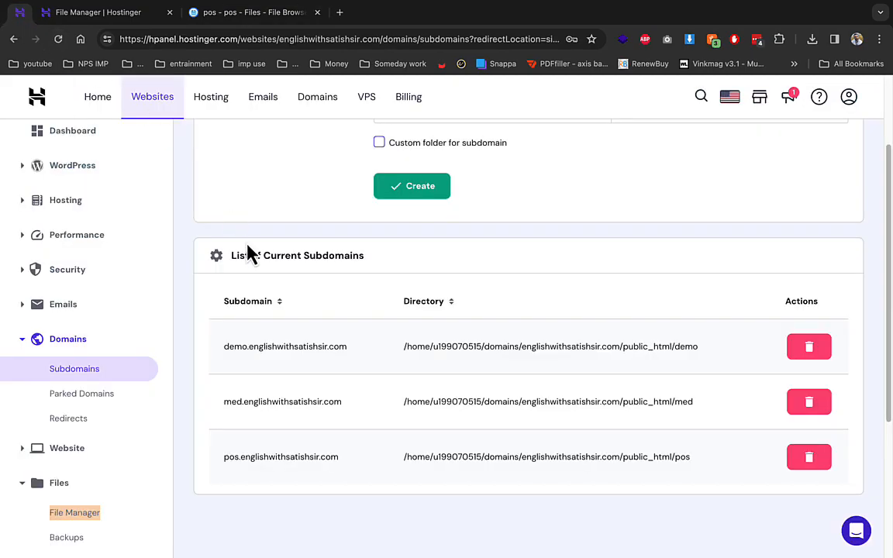
{"action": "scroll", "coordinate": [100, 303], "scroll_direction": "down", "scroll_amount": 3}
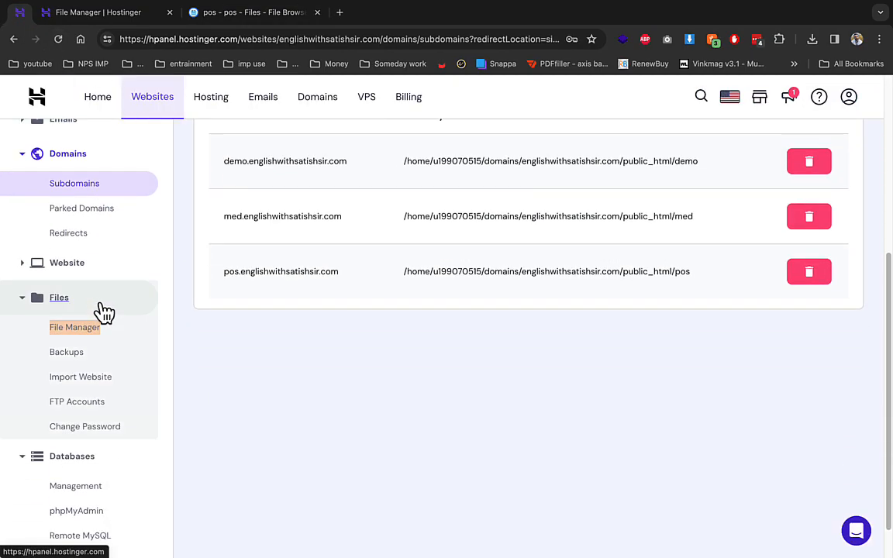
{"action": "left_click", "coordinate": [74, 452]}
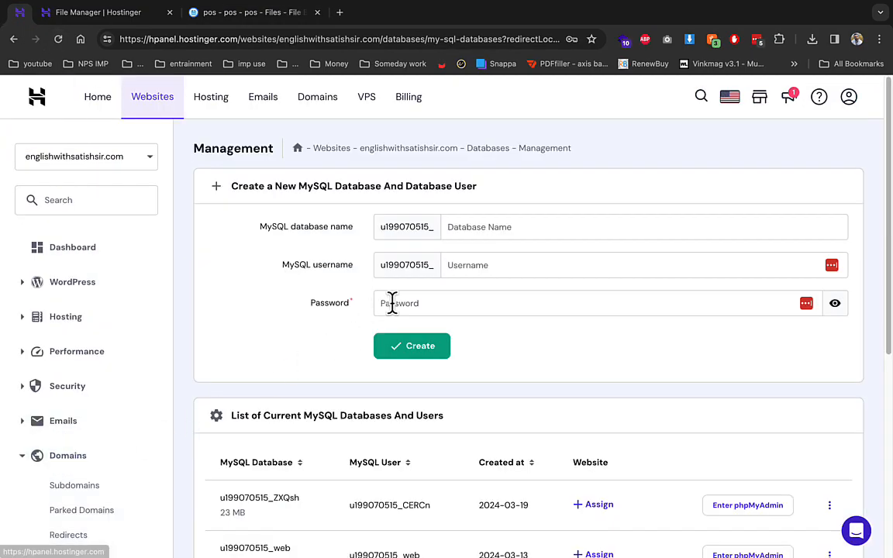
{"action": "left_click", "coordinate": [476, 224]}
{"action": "type", "text": "pos"}
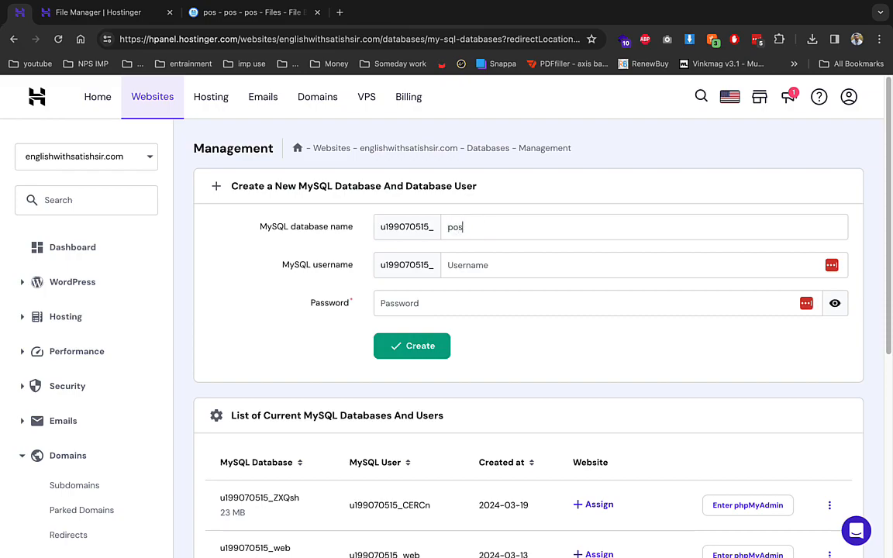
{"action": "key", "text": "Tab"}
{"action": "type", "text": "pos"}
{"action": "key", "text": "Tab"}
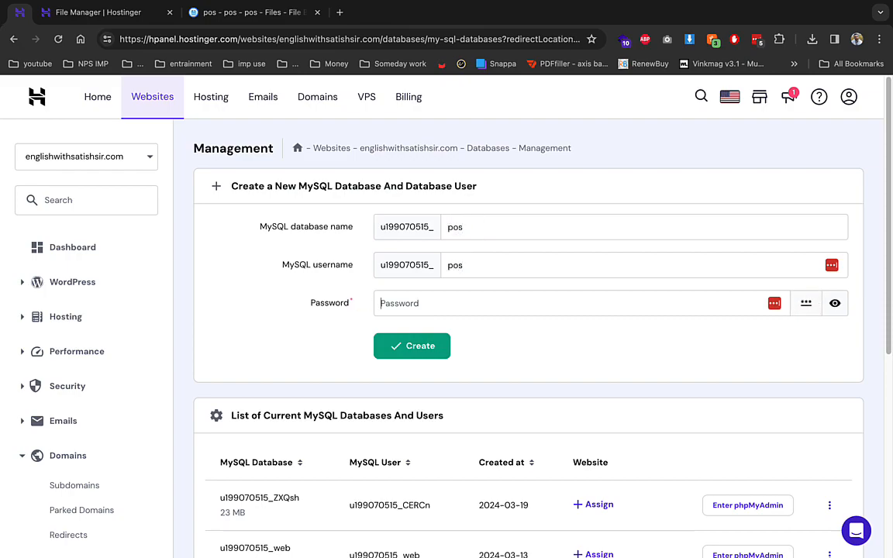
{"action": "type", "text": "•••••••••"}
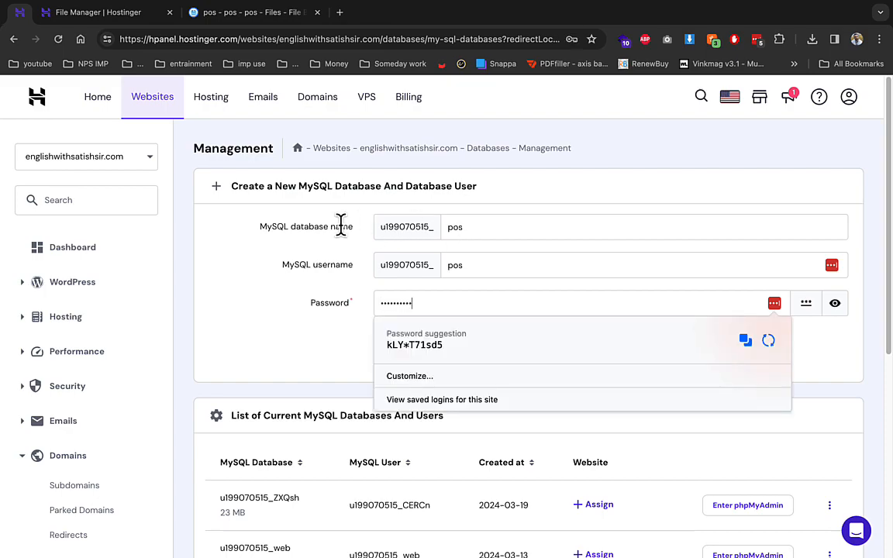
{"action": "left_click", "coordinate": [346, 248]}
{"action": "left_click", "coordinate": [418, 347]}
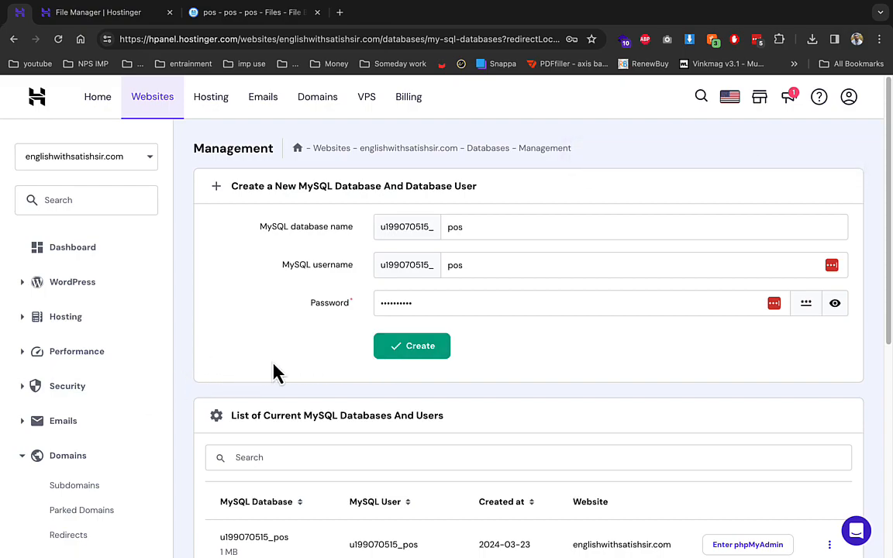
- Select the new database's full _pos name to copy it
{"action": "scroll", "coordinate": [273, 373], "scroll_direction": "down", "scroll_amount": 1}
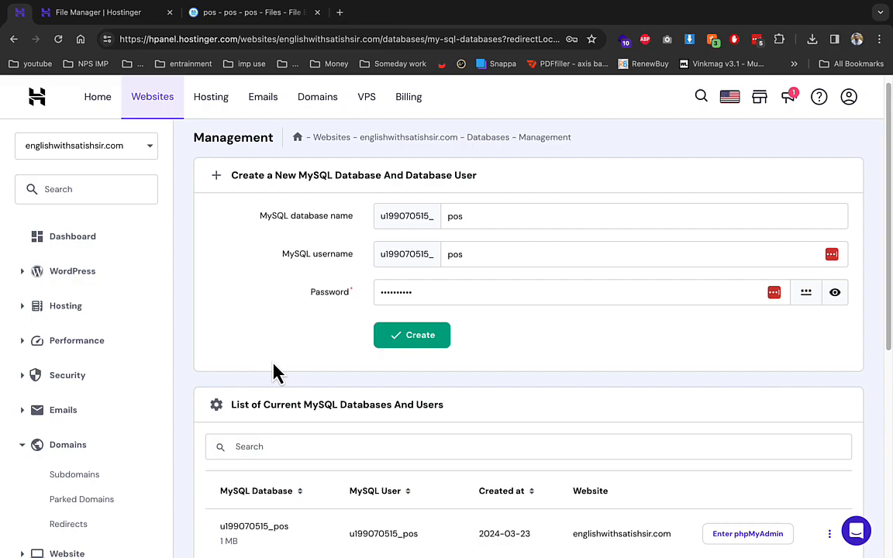
{"action": "double_click", "coordinate": [268, 526]}
{"action": "right_click", "coordinate": [268, 526]}
- Copy the database name and extract Archive.zip into a new folder '1' inside pos
{"action": "left_click", "coordinate": [317, 404]}
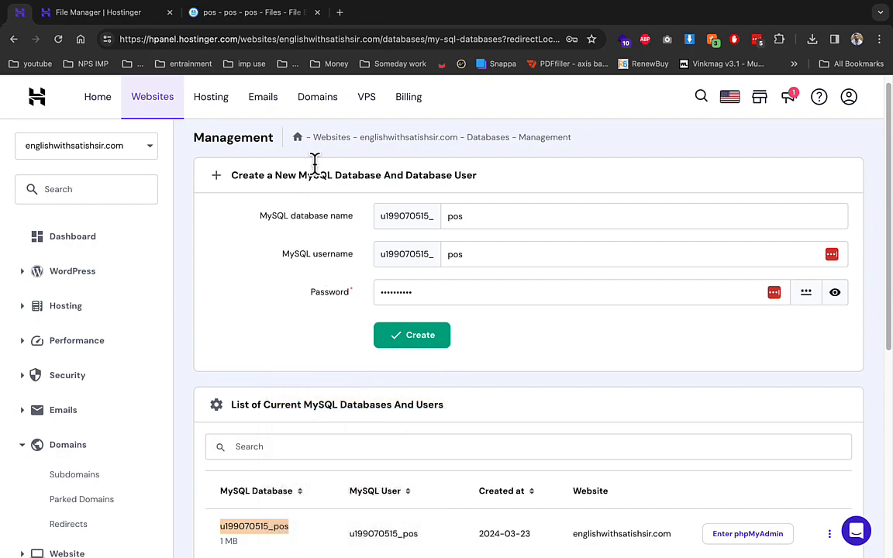
{"action": "left_click", "coordinate": [251, 12]}
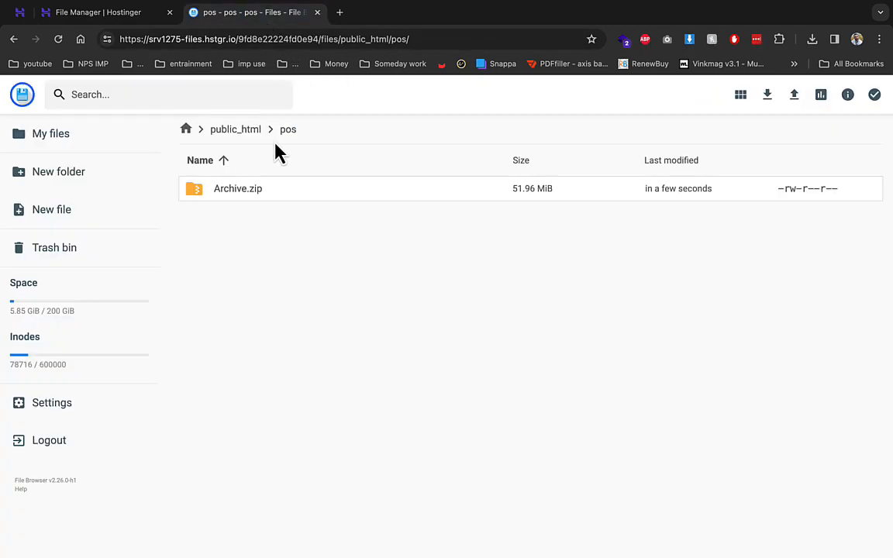
{"action": "right_click", "coordinate": [265, 191]}
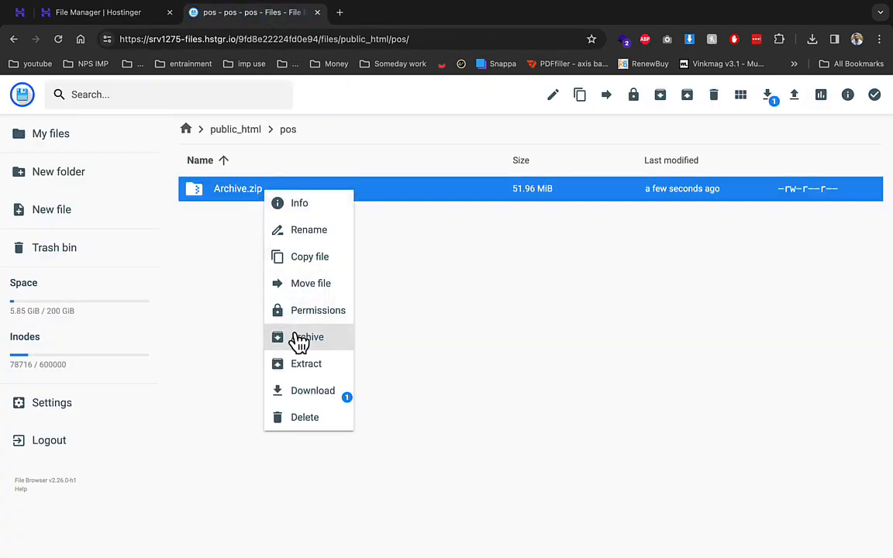
{"action": "left_click", "coordinate": [300, 364]}
{"action": "double_click", "coordinate": [356, 324]}
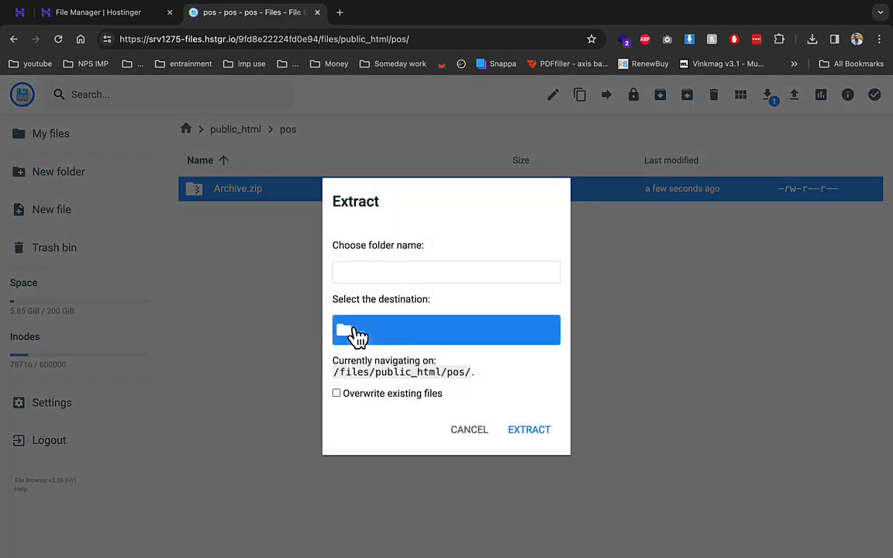
{"action": "left_click", "coordinate": [372, 363]}
{"action": "left_click", "coordinate": [373, 183]}
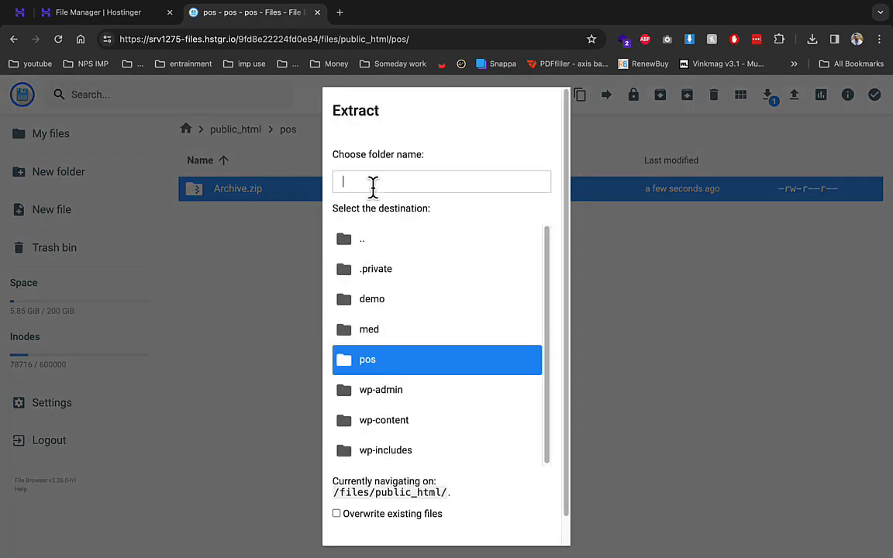
{"action": "type", "text": "1"}
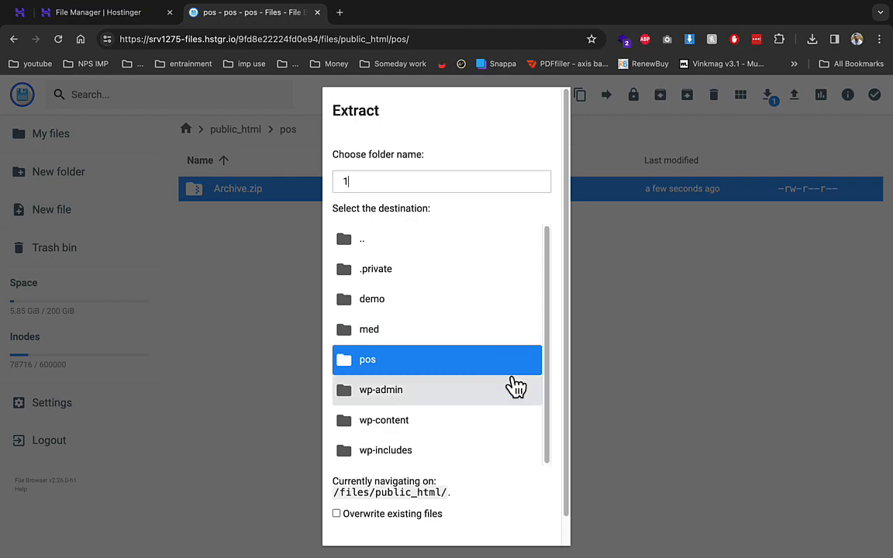
{"action": "scroll", "coordinate": [540, 517], "scroll_direction": "down", "scroll_amount": 1}
{"action": "left_click", "coordinate": [543, 519]}
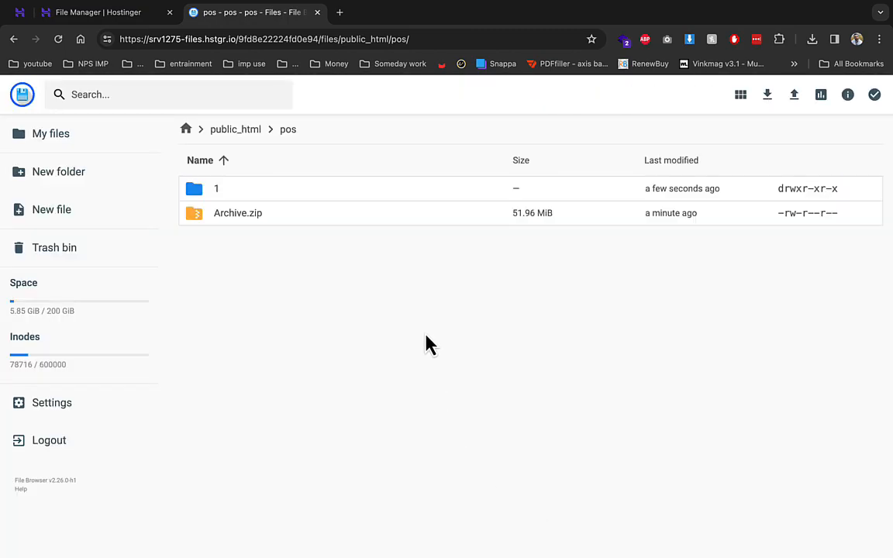
- Move everything from folder 1 up into the pos folder
{"action": "double_click", "coordinate": [265, 195]}
{"action": "key", "text": "ctrl+a"}
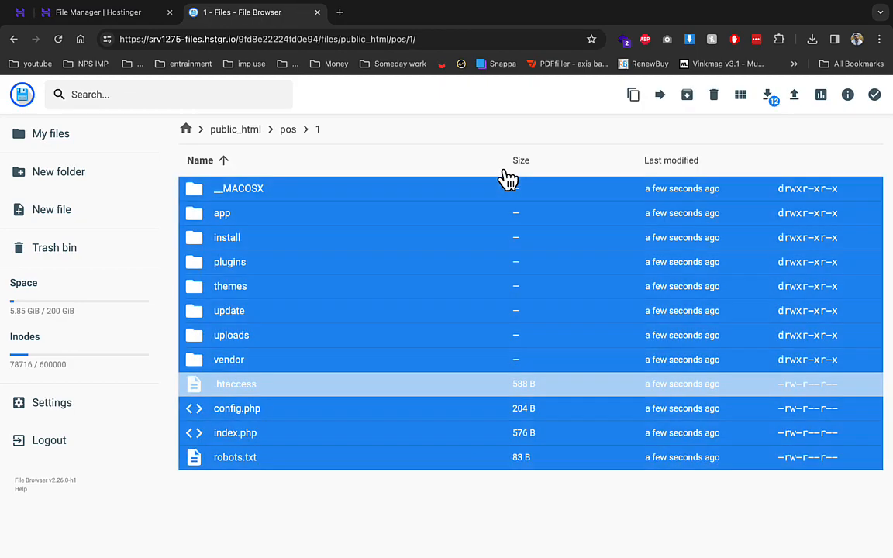
{"action": "left_click", "coordinate": [658, 96]}
{"action": "left_click", "coordinate": [410, 188]}
{"action": "left_click", "coordinate": [536, 487]}
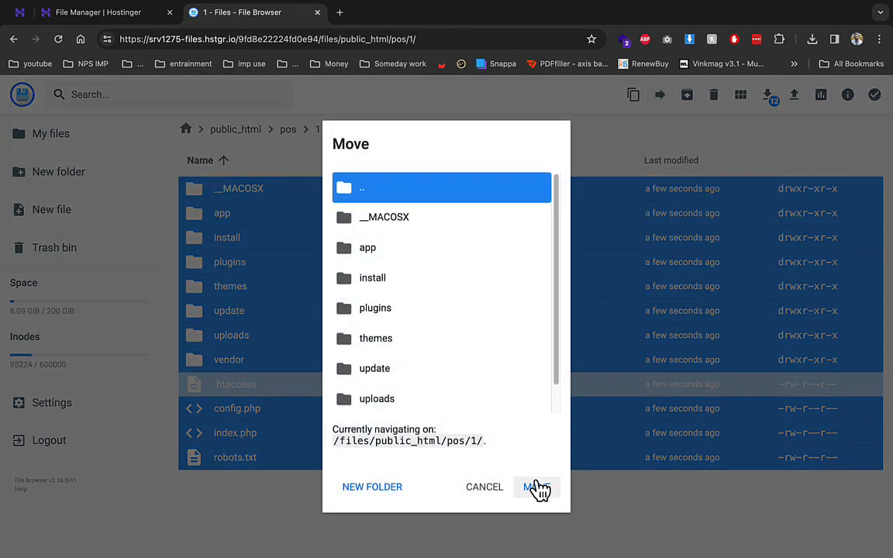
{"action": "left_click", "coordinate": [341, 45]}
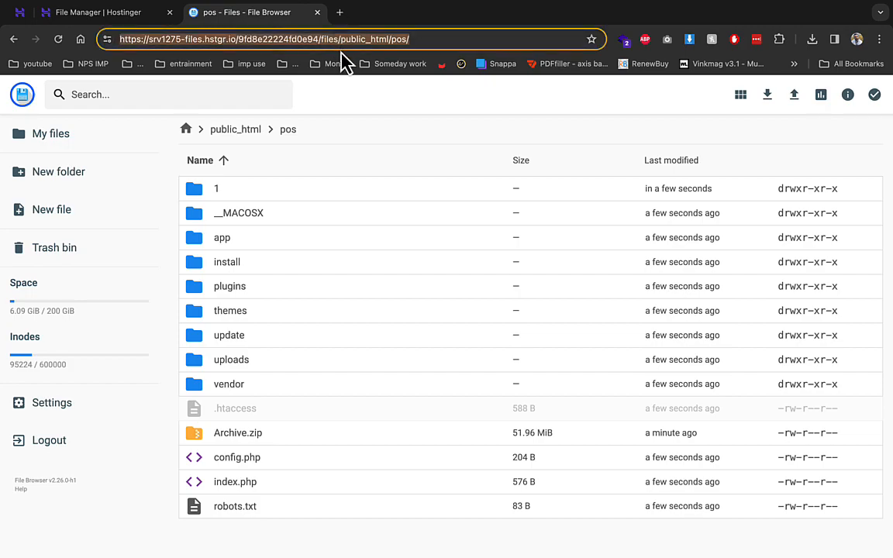
- Load pos.englishwithsatishsir.com, which shows a message about checking config.php
{"action": "type", "text": "pos."}
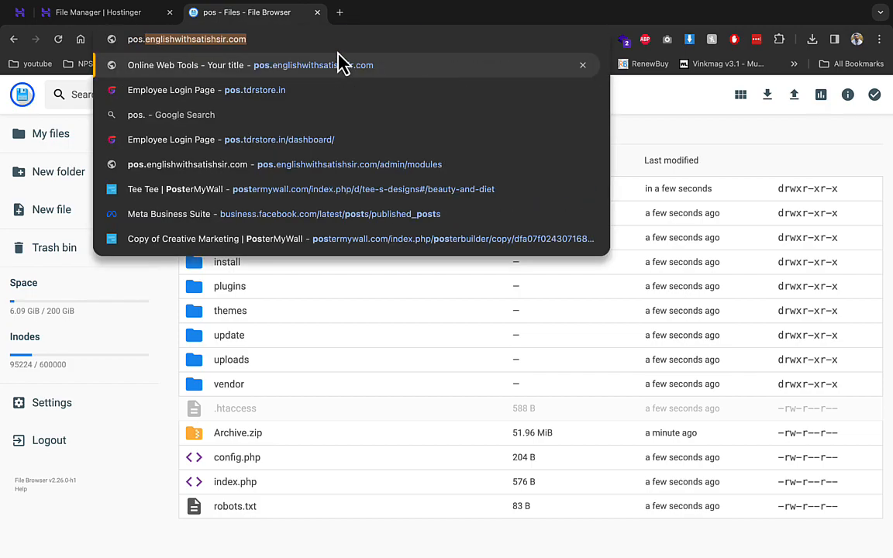
{"action": "key", "text": "Return"}
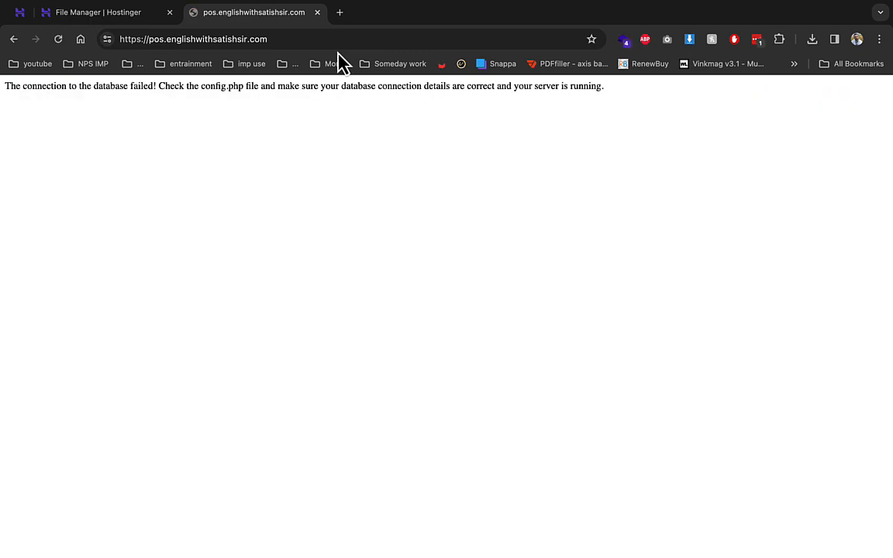
{"action": "left_click_drag", "start_coordinate": [159, 87], "coordinate": [458, 99]}
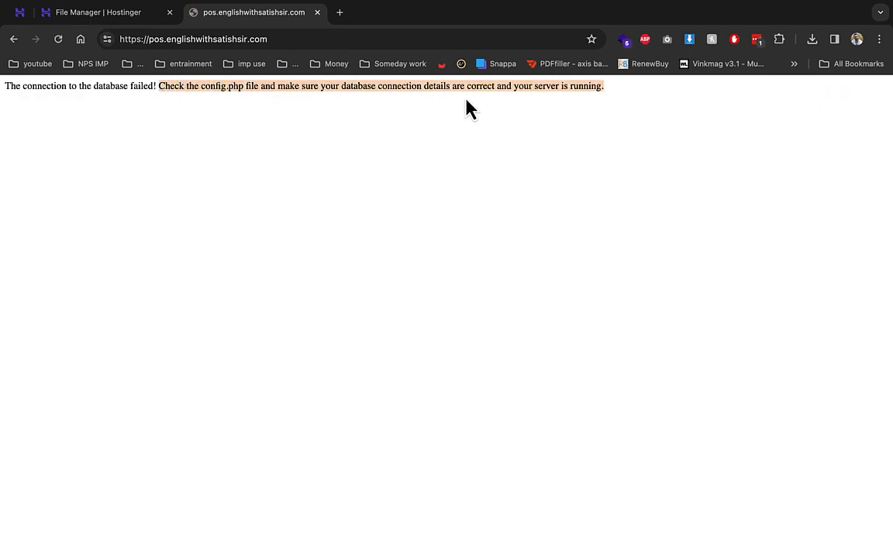
- Open the /install/ page and start the installation to review the Requirements checks
{"action": "left_click", "coordinate": [318, 39]}
{"action": "left_click", "coordinate": [341, 40]}
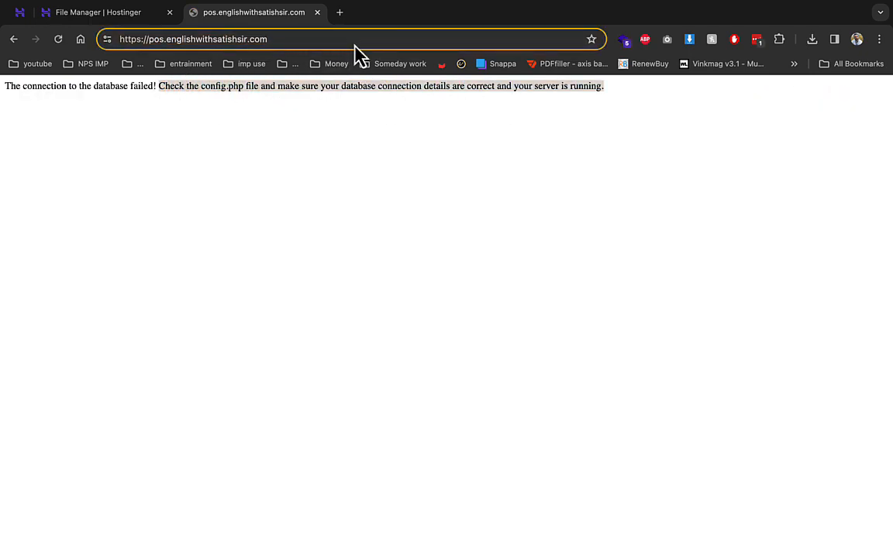
{"action": "type", "text": "/i"}
{"action": "key", "text": "Return"}
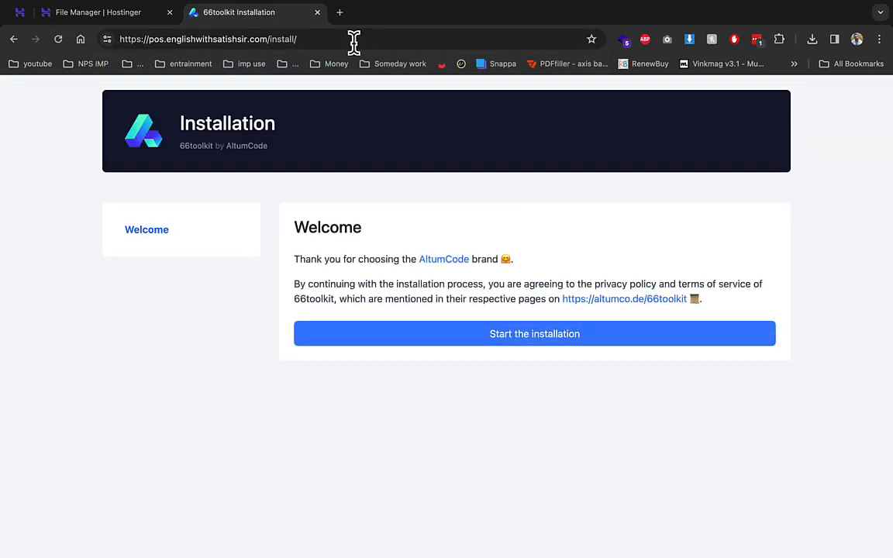
{"action": "left_click", "coordinate": [485, 334]}
{"action": "scroll", "coordinate": [487, 348], "scroll_direction": "down", "scroll_amount": 5}
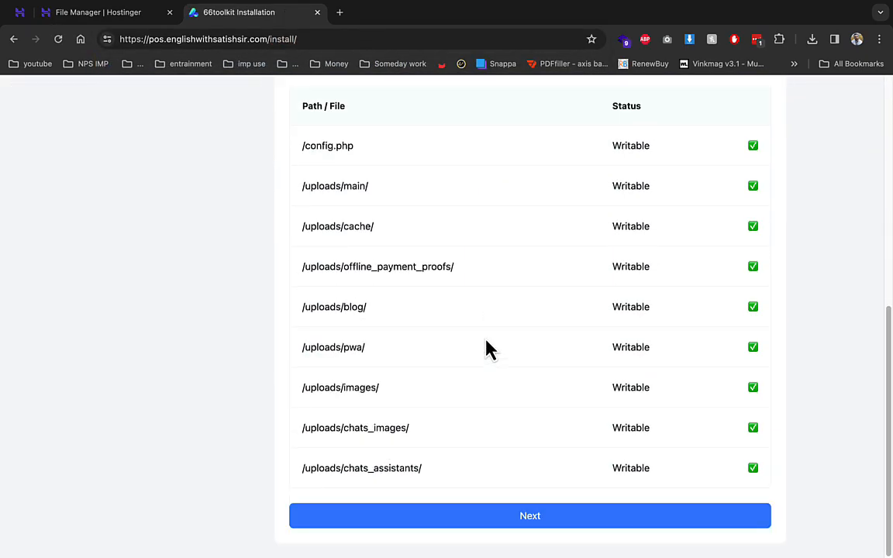
{"action": "scroll", "coordinate": [486, 349], "scroll_direction": "up", "scroll_amount": 5}
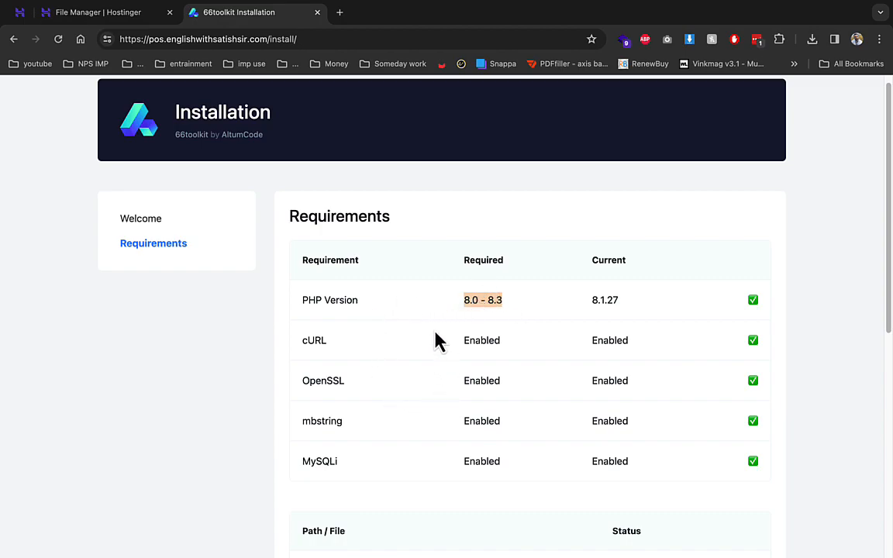
{"action": "scroll", "coordinate": [583, 331], "scroll_direction": "down", "scroll_amount": 5}
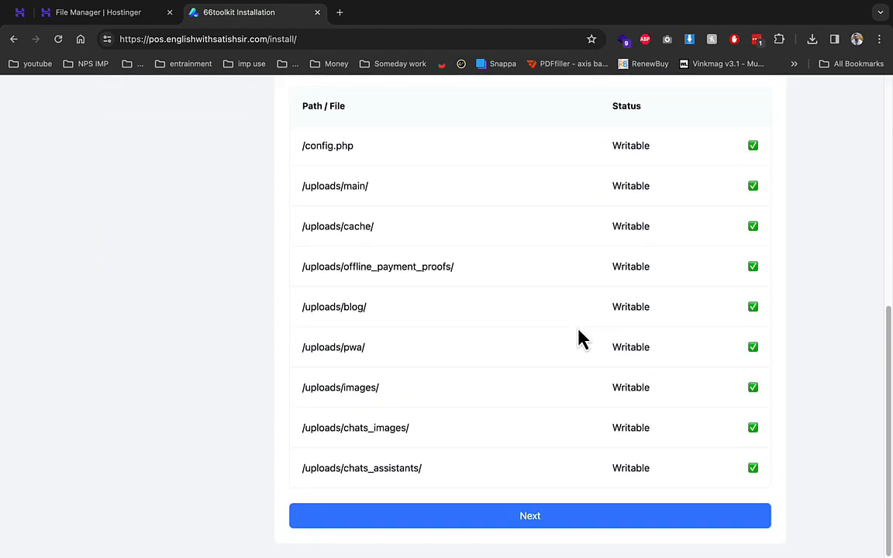
- Paste the pos database name and username into the installer's database step
{"action": "left_click", "coordinate": [556, 514]}
{"action": "scroll", "coordinate": [552, 513], "scroll_direction": "up", "scroll_amount": 4}
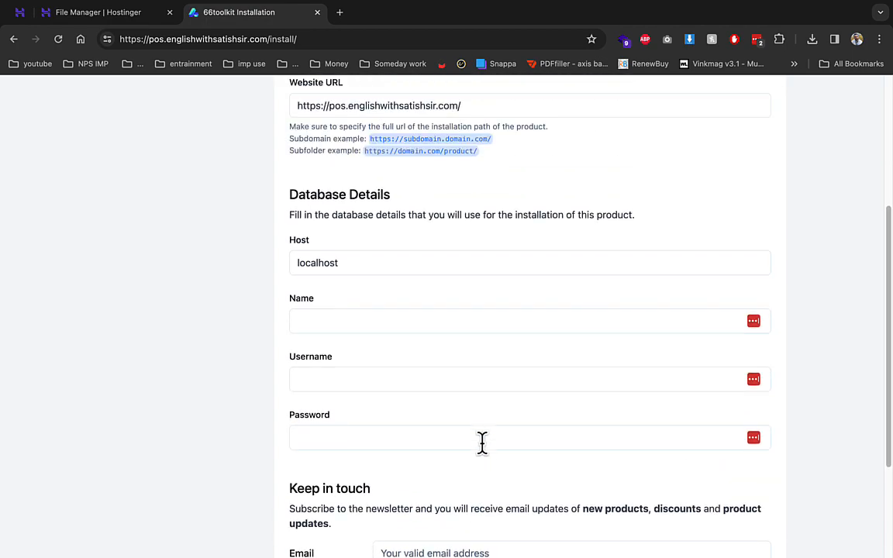
{"action": "left_click", "coordinate": [322, 313]}
{"action": "type", "text": "u199070515_pos"}
{"action": "left_click", "coordinate": [329, 373]}
{"action": "key", "text": "ctrl+v"}
- Fill in the database password, the newsletter email and name, then finish the installation
{"action": "key", "text": "Tab"}
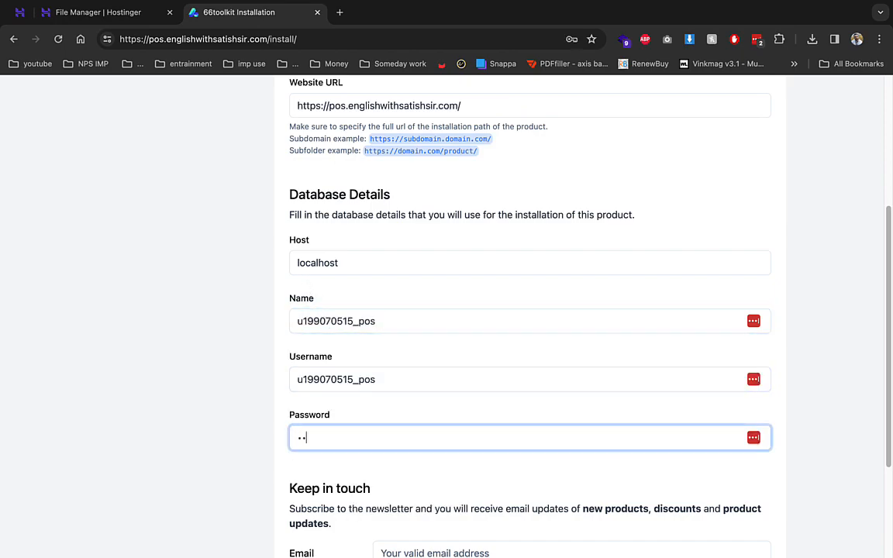
{"action": "key", "text": "Tab"}
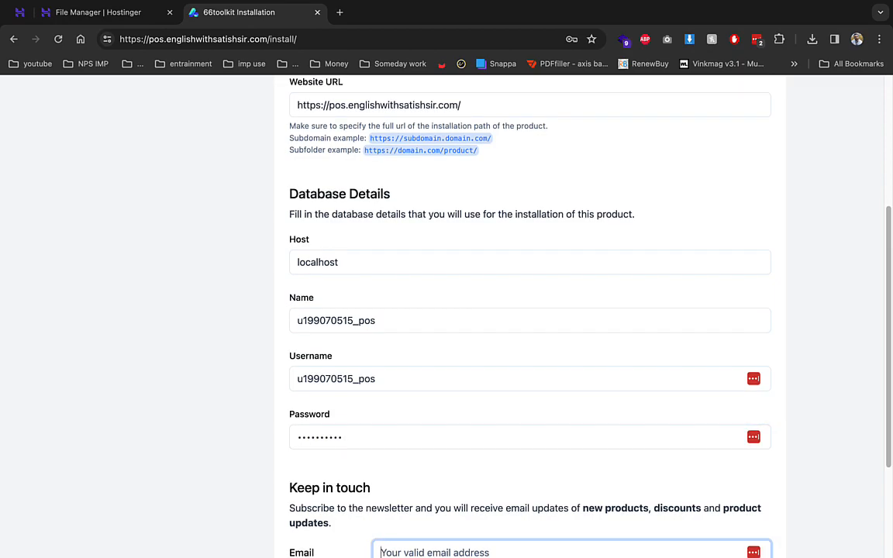
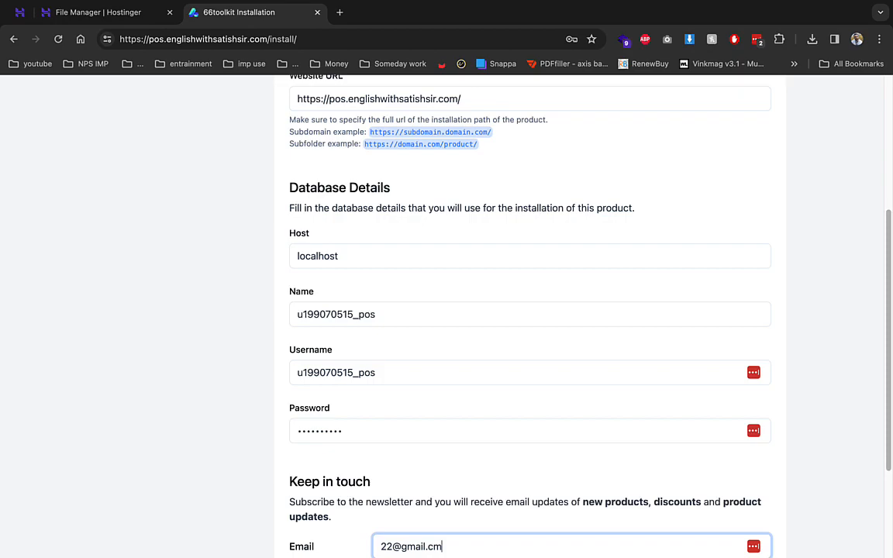
{"action": "key", "text": "Tab"}
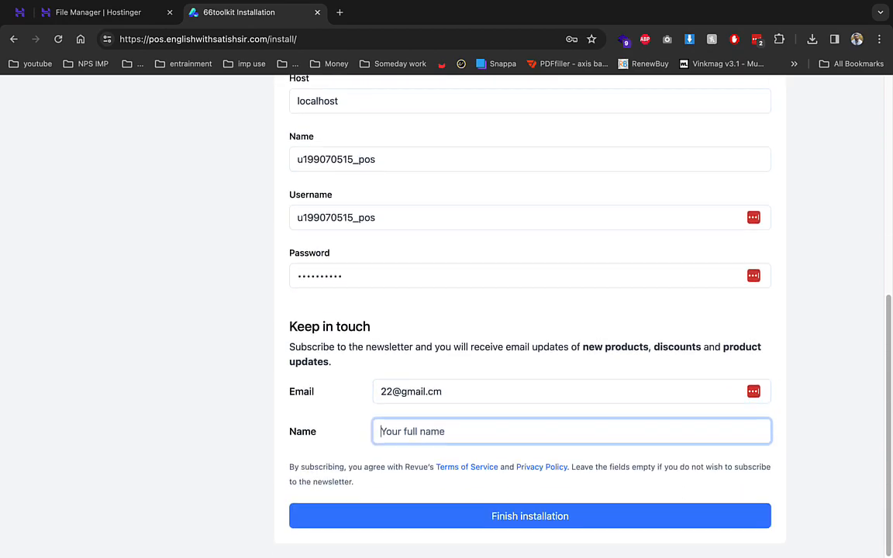
{"action": "left_click", "coordinate": [434, 391]}
{"action": "type", "text": "o"}
{"action": "key", "text": "Tab"}
{"action": "type", "text": "aa"}
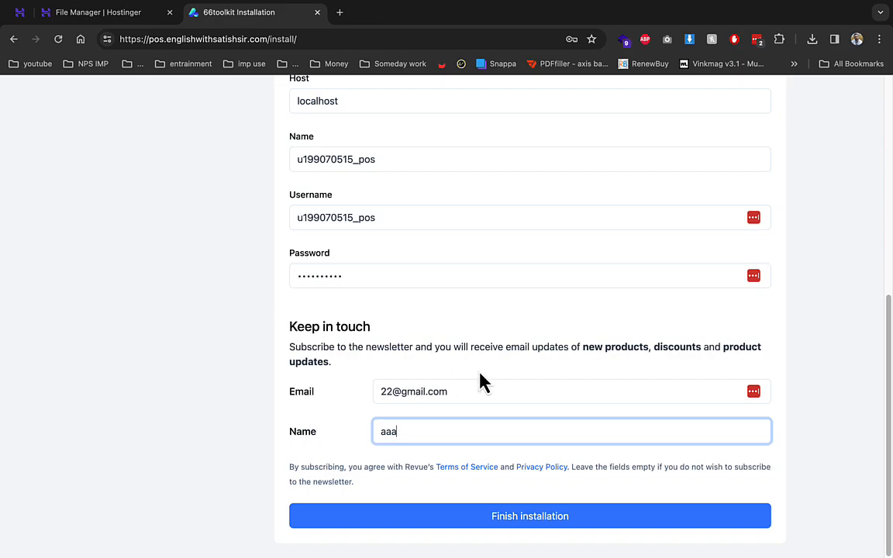
{"action": "left_click", "coordinate": [507, 519]}
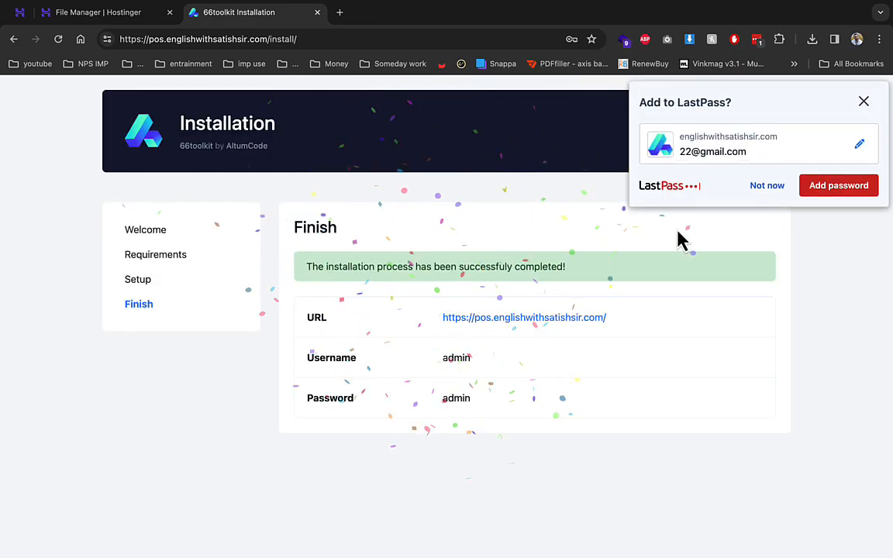
- Dismiss the password-saving prompt and open the newly installed Online Web Tools site
{"action": "left_click", "coordinate": [764, 186]}
{"action": "left_click", "coordinate": [566, 325]}
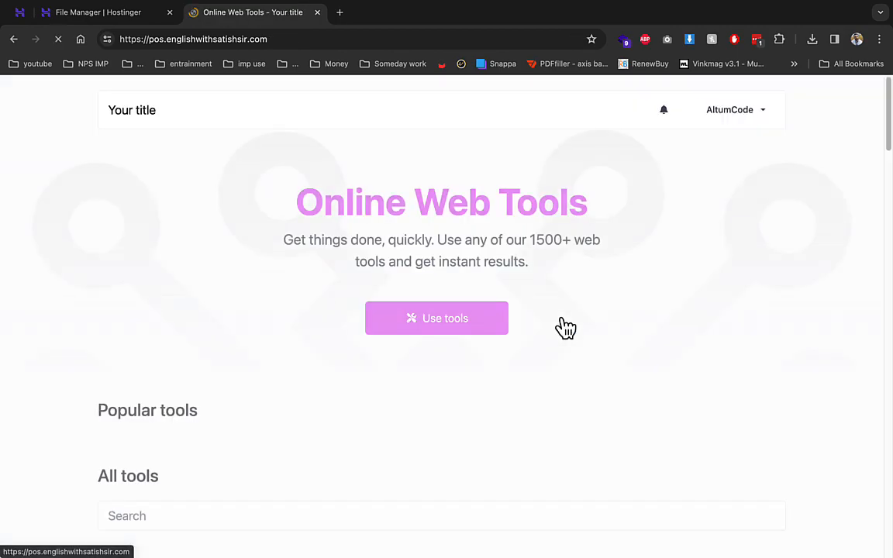
{"action": "scroll", "coordinate": [333, 422], "scroll_direction": "down", "scroll_amount": 1}
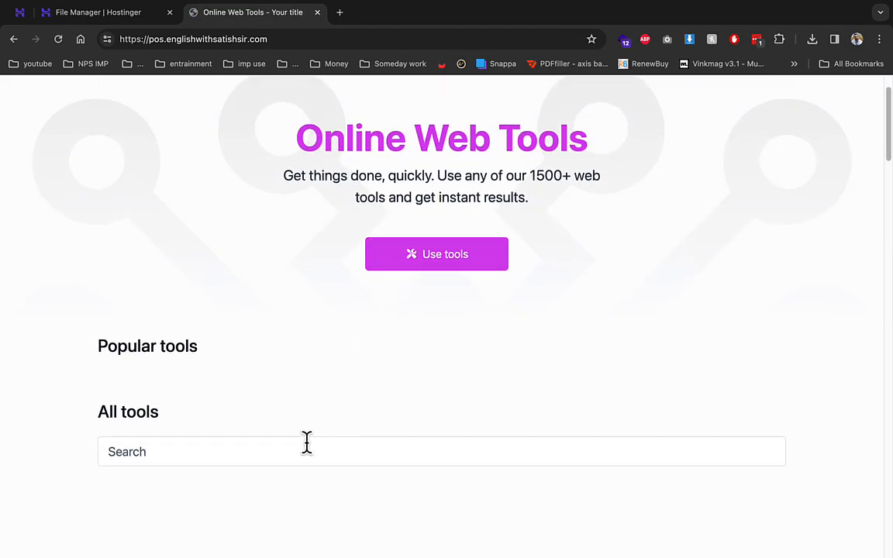
{"action": "left_click", "coordinate": [307, 451]}
{"action": "scroll", "coordinate": [310, 442], "scroll_direction": "down", "scroll_amount": 6}
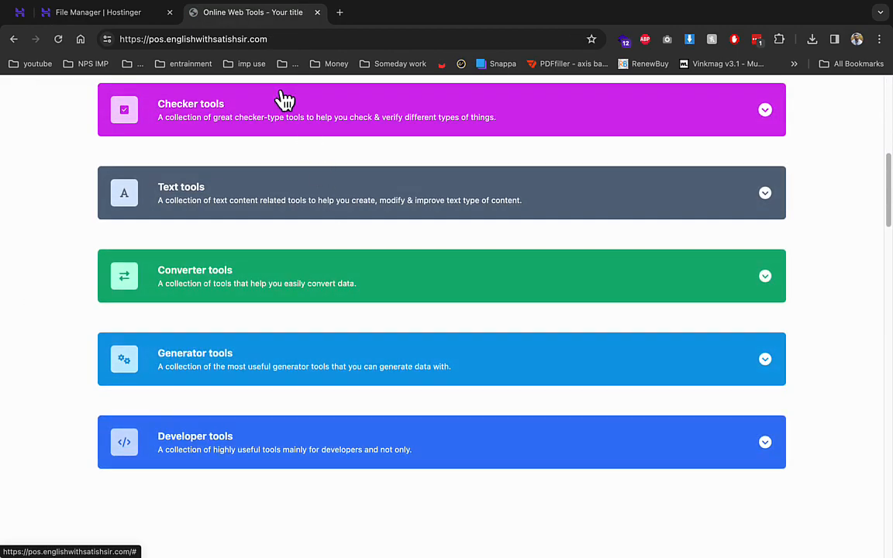
- Expand the Checker tools category, then go to the Admin panel from the account menu
{"action": "left_click", "coordinate": [279, 112]}
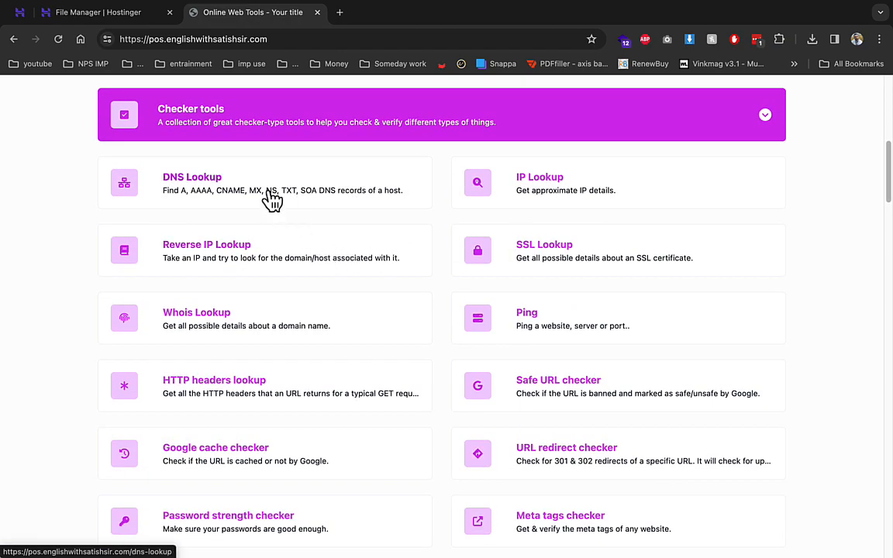
{"action": "scroll", "coordinate": [364, 225], "scroll_direction": "up", "scroll_amount": 2}
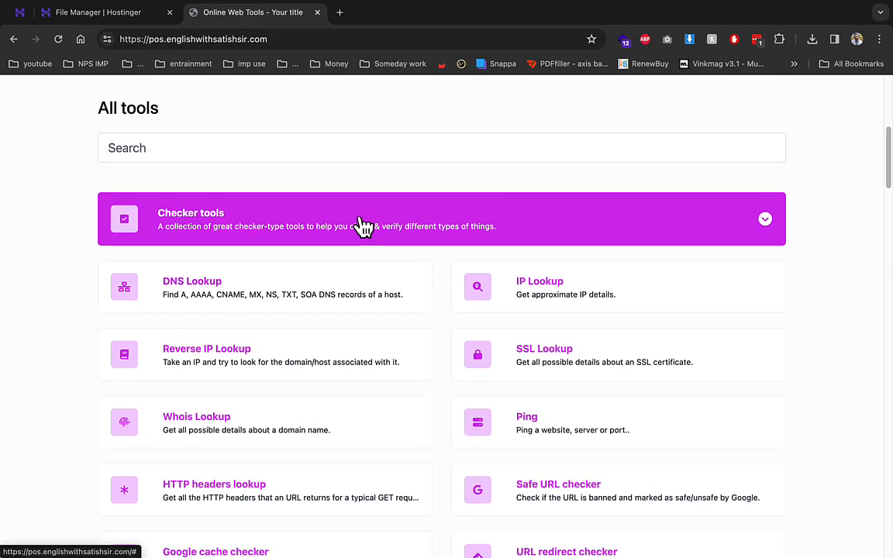
{"action": "scroll", "coordinate": [364, 225], "scroll_direction": "up", "scroll_amount": 5}
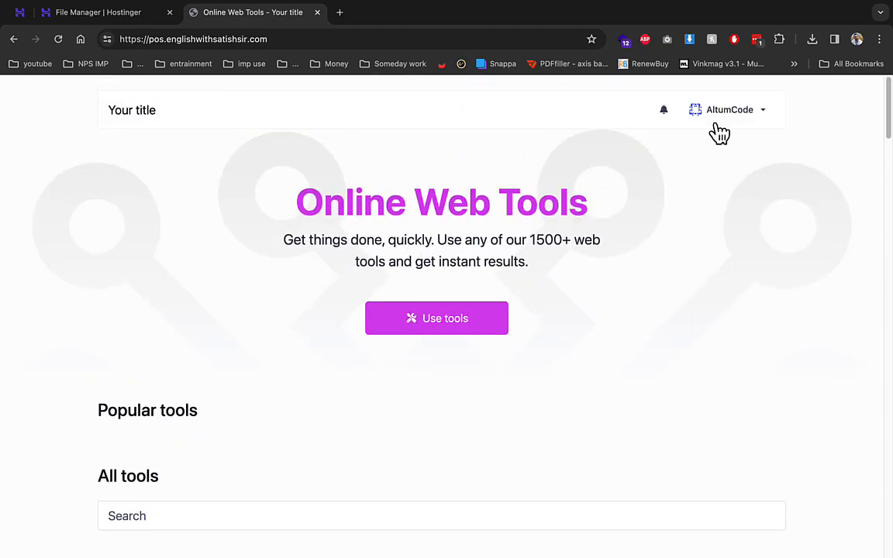
{"action": "left_click", "coordinate": [727, 124]}
{"action": "left_click", "coordinate": [718, 143]}
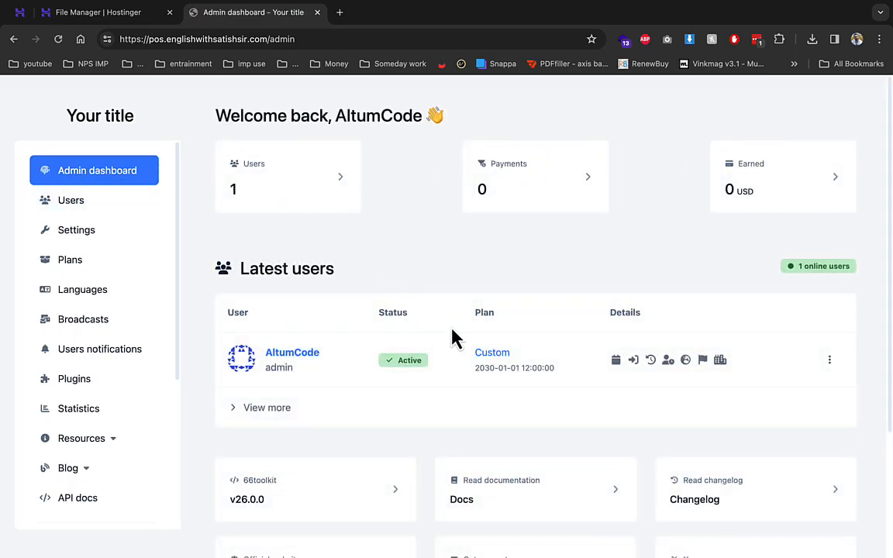
- Review the admin dashboard stats, then open the Users list with the single admin account
{"action": "mouse_move", "coordinate": [624, 365]}
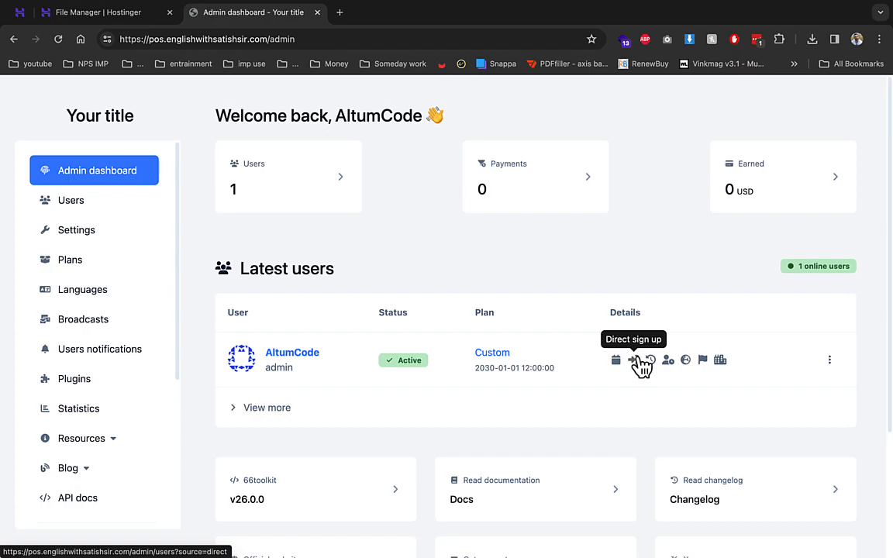
{"action": "mouse_move", "coordinate": [654, 370]}
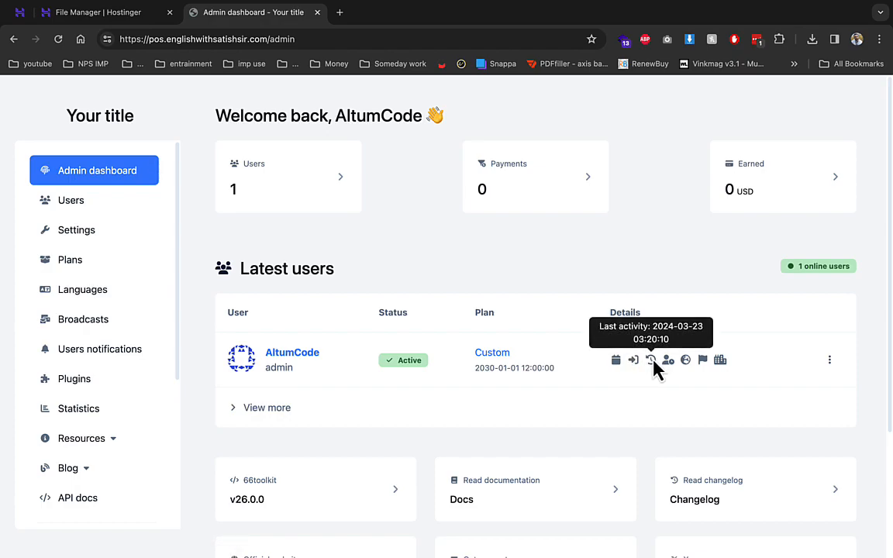
{"action": "scroll", "coordinate": [758, 350], "scroll_direction": "down", "scroll_amount": 3}
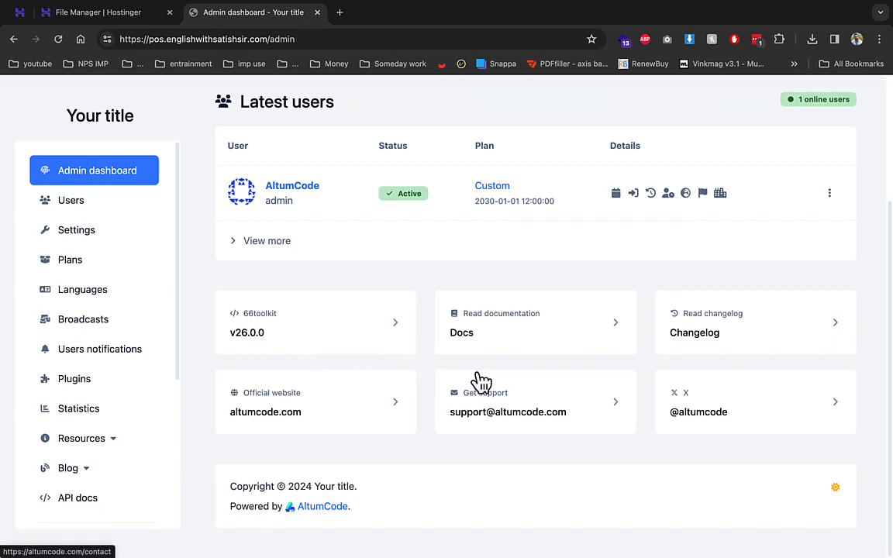
{"action": "left_click", "coordinate": [128, 211]}
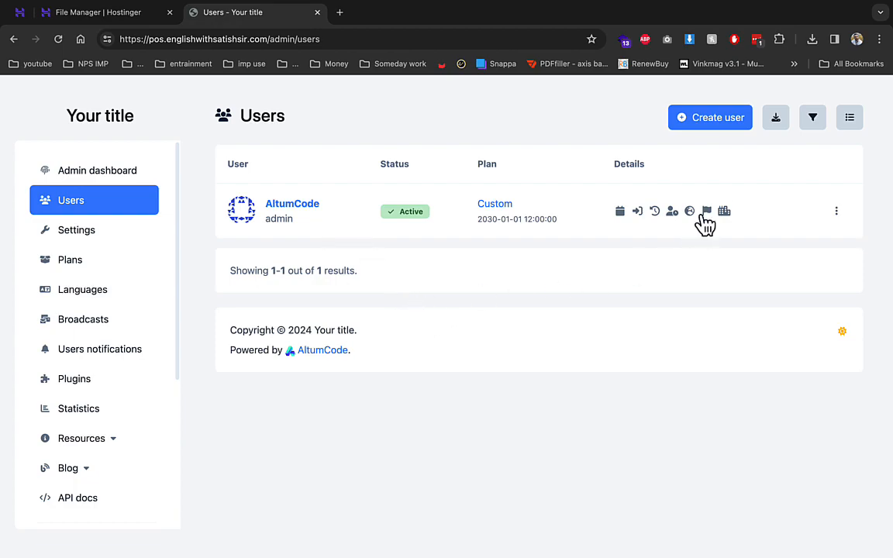
- Change the website title to 'code plus' in Main settings and save it
{"action": "left_click", "coordinate": [114, 242]}
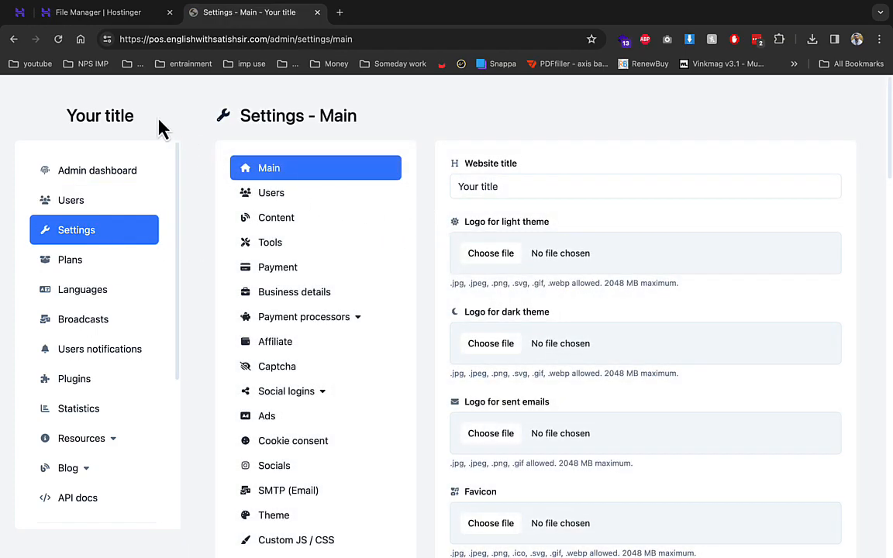
{"action": "left_click", "coordinate": [470, 180]}
{"action": "type", "text": "code plus"}
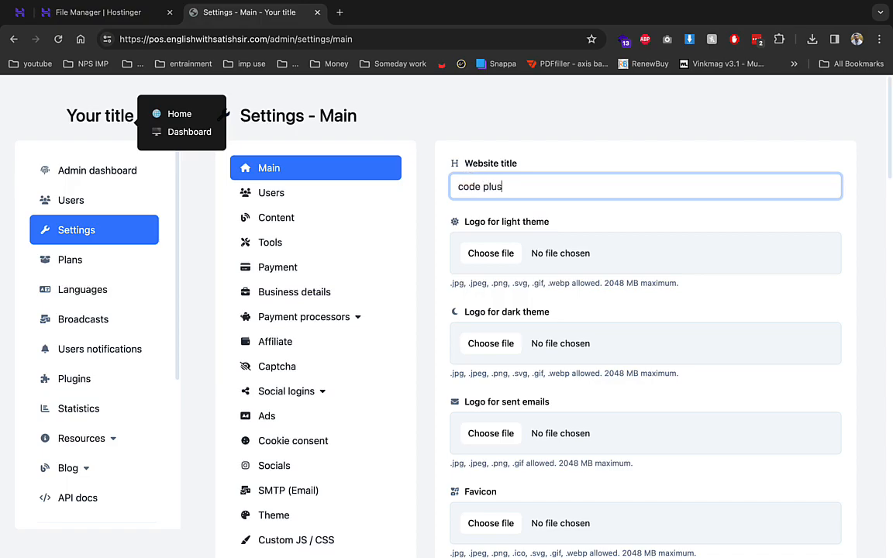
{"action": "left_click", "coordinate": [474, 255]}
{"action": "left_click", "coordinate": [698, 397]}
{"action": "scroll", "coordinate": [678, 426], "scroll_direction": "down", "scroll_amount": 20}
{"action": "left_click", "coordinate": [556, 372]}
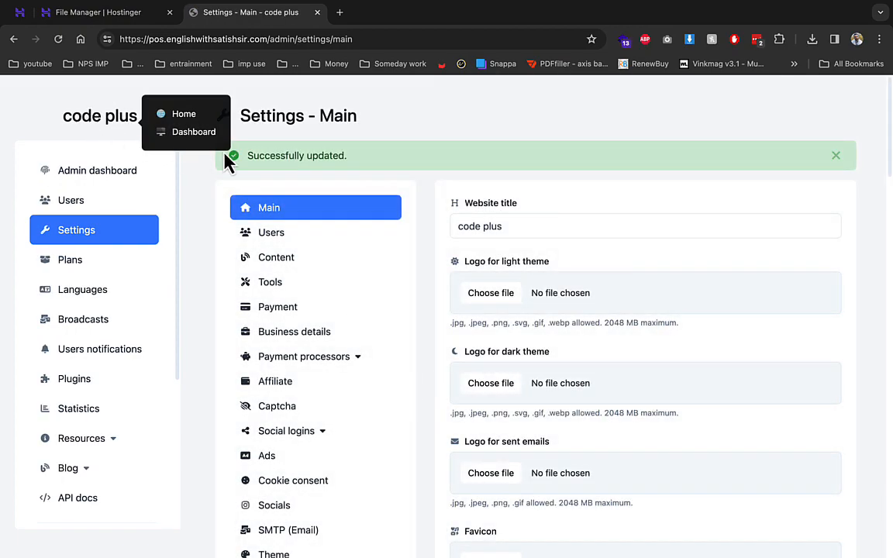
- Review the remaining Main settings options, then open the Content settings
{"action": "scroll", "coordinate": [488, 293], "scroll_direction": "down", "scroll_amount": 5}
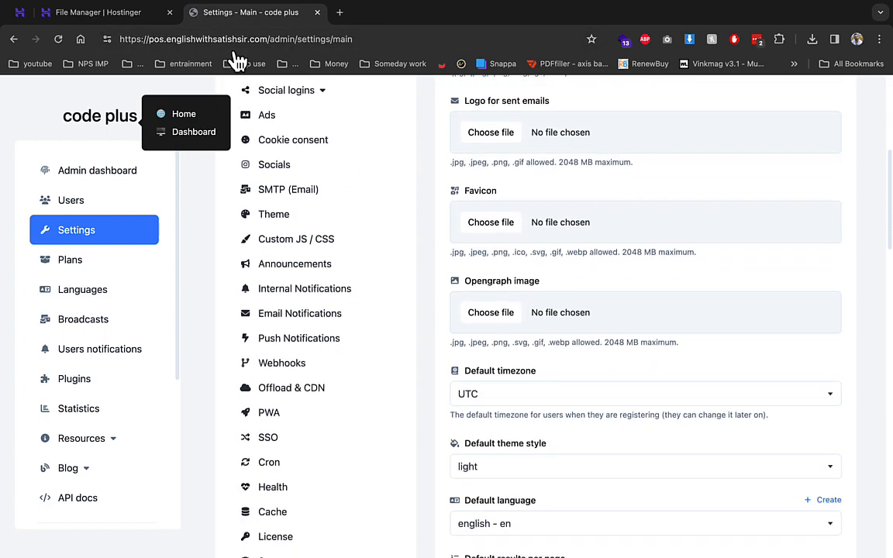
{"action": "scroll", "coordinate": [499, 295], "scroll_direction": "down", "scroll_amount": 3}
{"action": "scroll", "coordinate": [488, 318], "scroll_direction": "down", "scroll_amount": 3}
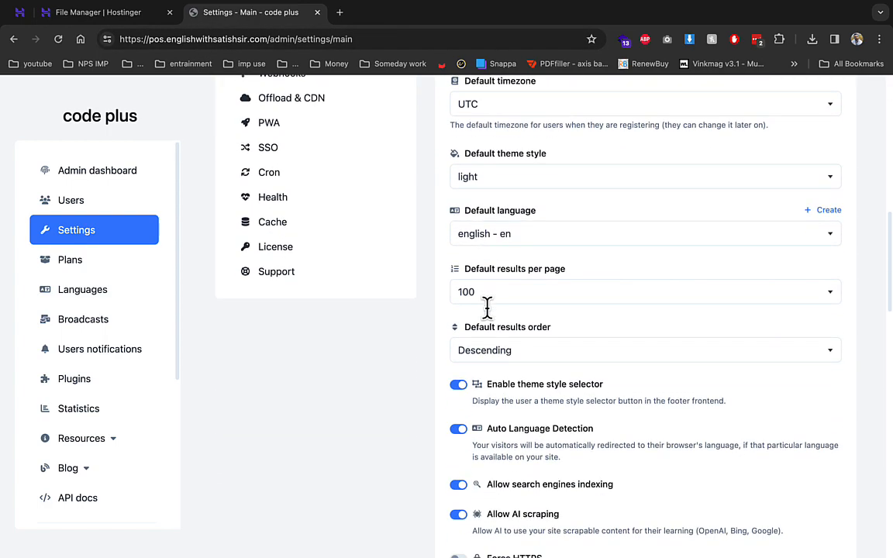
{"action": "scroll", "coordinate": [489, 312], "scroll_direction": "down", "scroll_amount": 1}
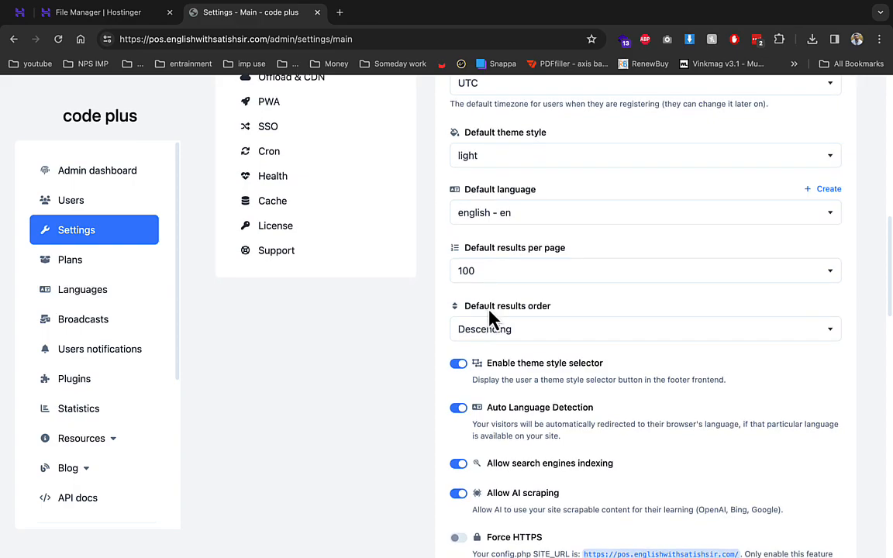
{"action": "scroll", "coordinate": [488, 312], "scroll_direction": "down", "scroll_amount": 1}
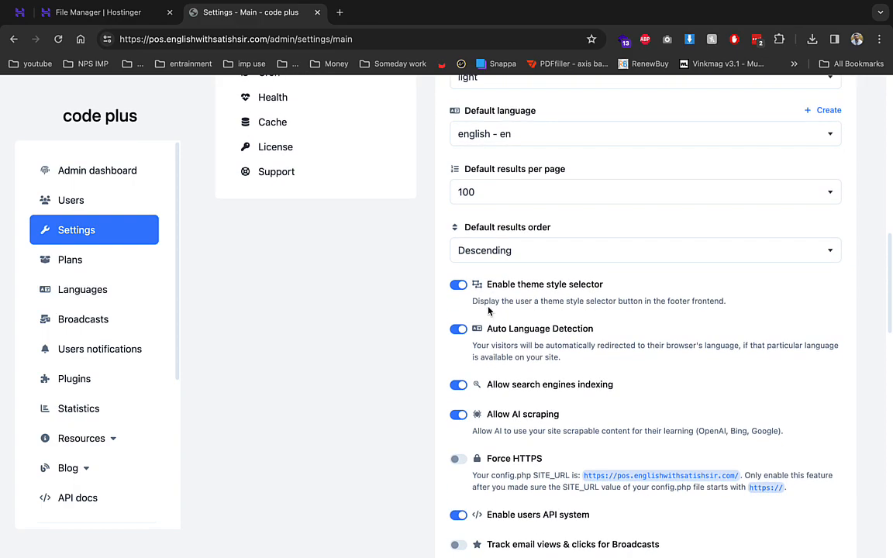
{"action": "scroll", "coordinate": [488, 310], "scroll_direction": "down", "scroll_amount": 2}
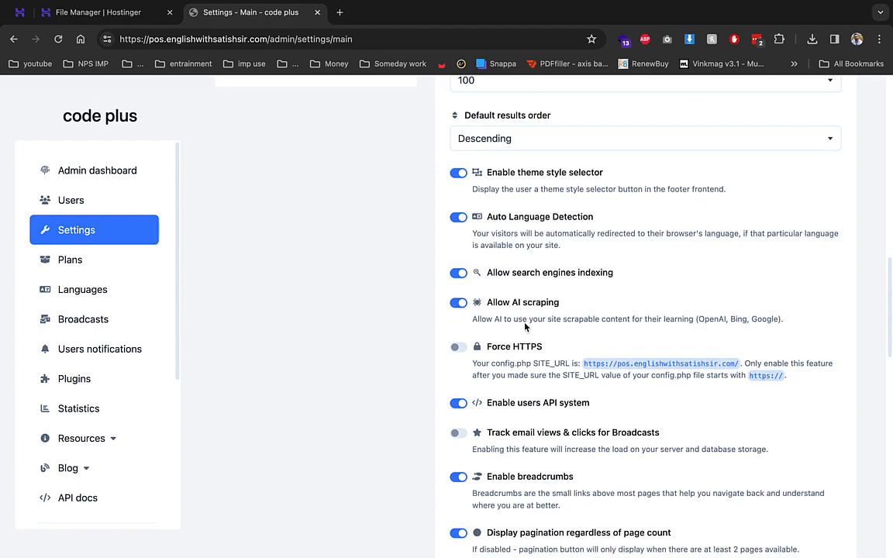
{"action": "scroll", "coordinate": [523, 324], "scroll_direction": "down", "scroll_amount": 4}
{"action": "scroll", "coordinate": [524, 324], "scroll_direction": "down", "scroll_amount": 6}
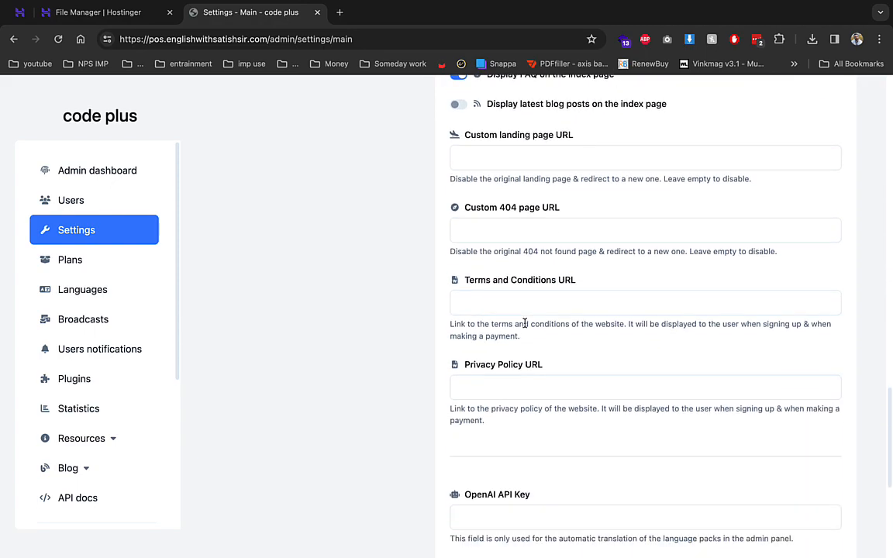
{"action": "scroll", "coordinate": [523, 322], "scroll_direction": "up", "scroll_amount": 15}
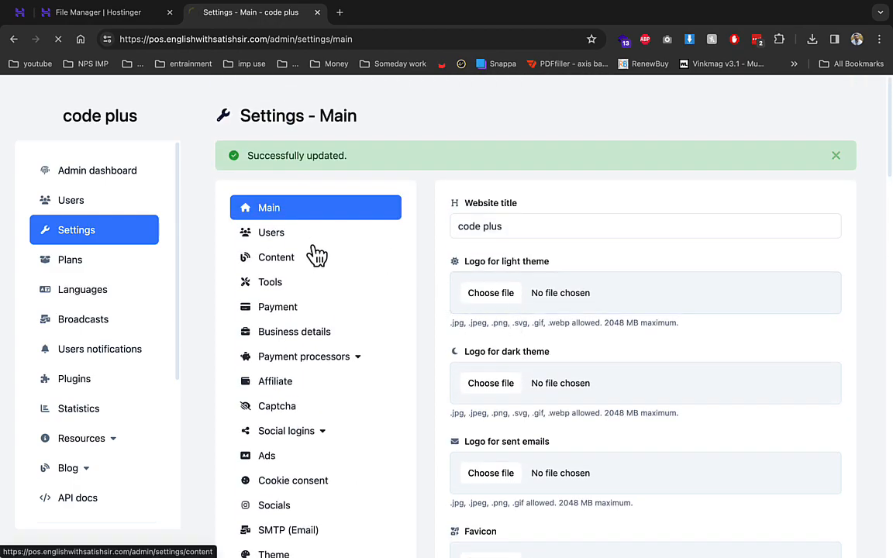
{"action": "left_click", "coordinate": [316, 254]}
- Review the Users settings: new user registration enabled, email confirmation off, plus auto-delete options
{"action": "left_click", "coordinate": [320, 196]}
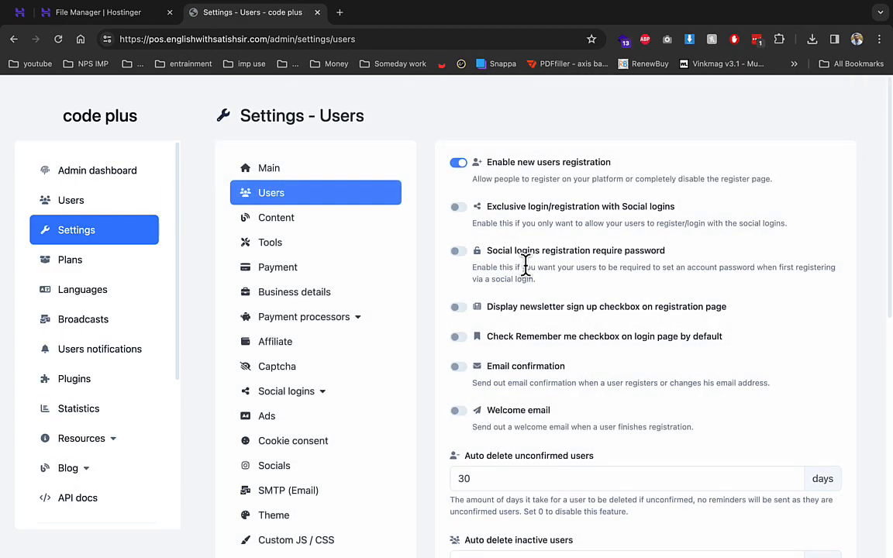
{"action": "left_click_drag", "start_coordinate": [488, 165], "coordinate": [602, 174]}
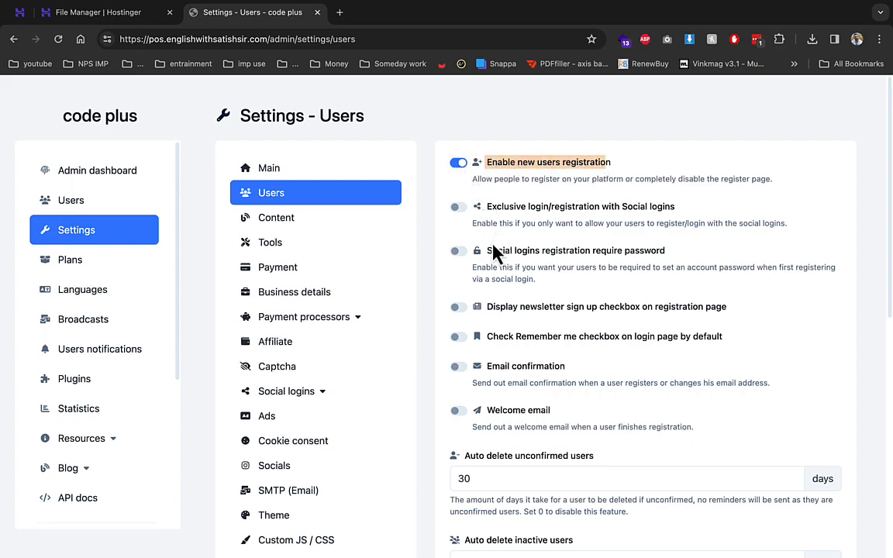
{"action": "left_click", "coordinate": [467, 375]}
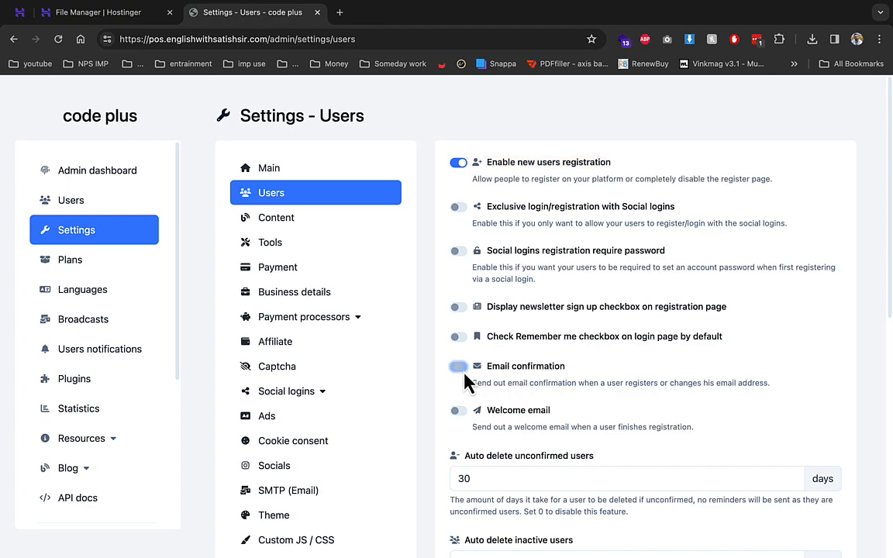
{"action": "scroll", "coordinate": [555, 408], "scroll_direction": "down", "scroll_amount": 3}
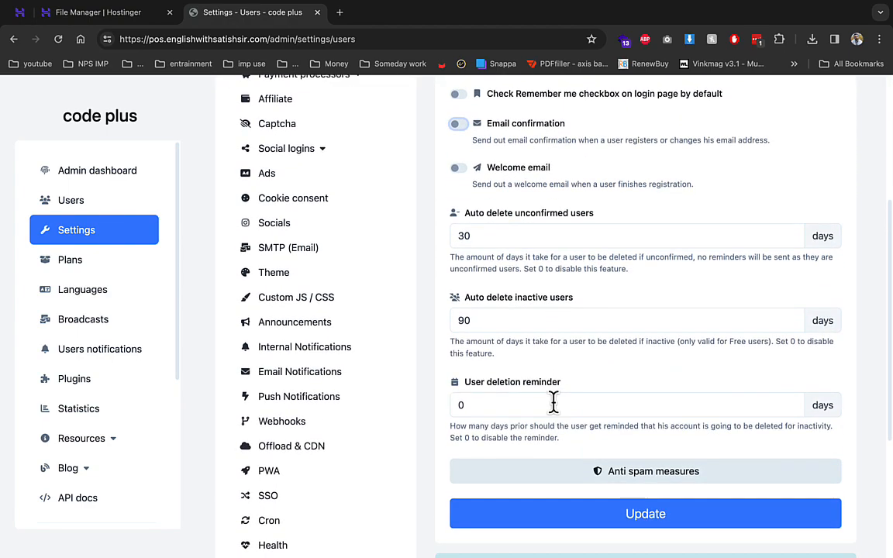
{"action": "scroll", "coordinate": [553, 402], "scroll_direction": "up", "scroll_amount": 2}
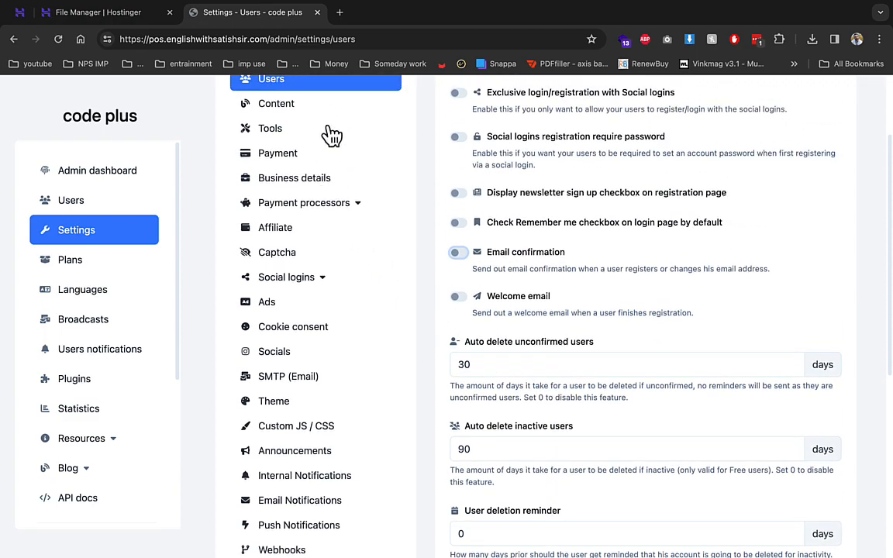
- In Tools settings enable AVIF to PNG and HEIC to TIFF, disable HEIC to JPG, then go to Payment
{"action": "left_click", "coordinate": [280, 140]}
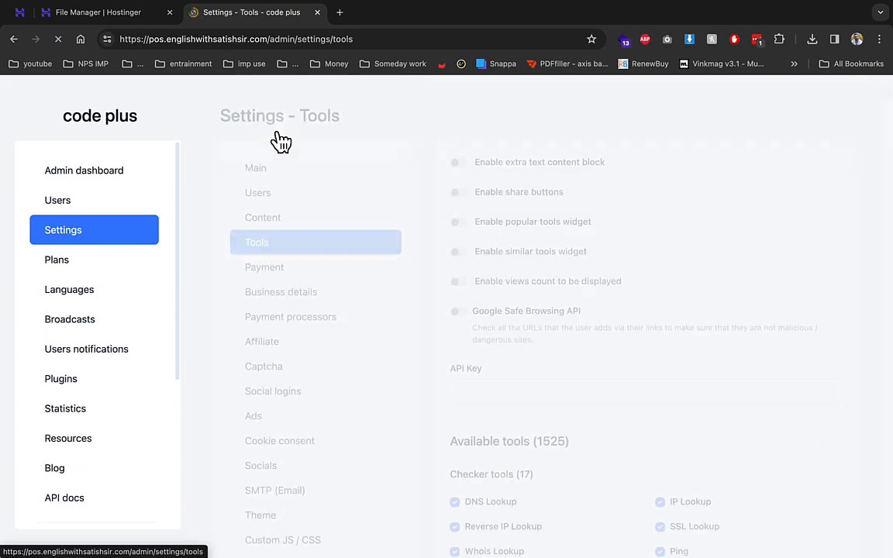
{"action": "scroll", "coordinate": [548, 332], "scroll_direction": "down", "scroll_amount": 20}
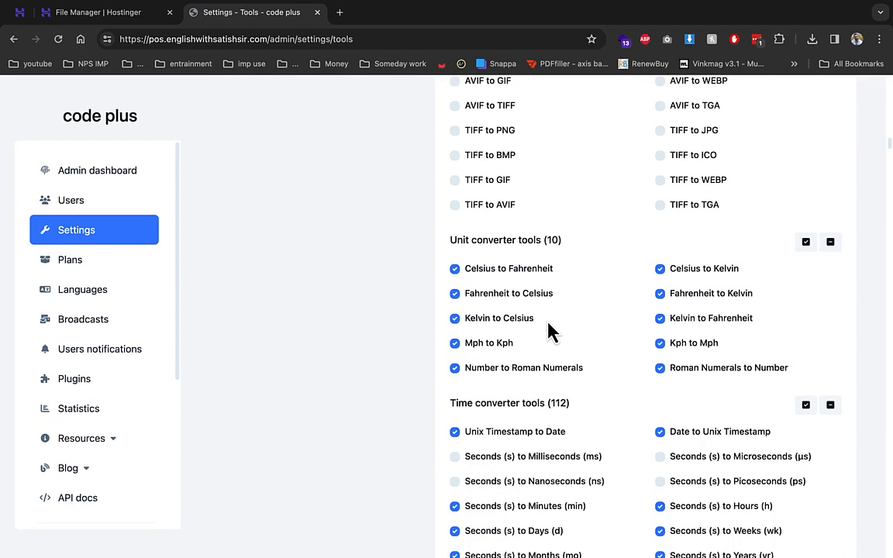
{"action": "scroll", "coordinate": [548, 332], "scroll_direction": "up", "scroll_amount": 3}
{"action": "left_click", "coordinate": [468, 289]}
{"action": "left_click", "coordinate": [455, 254]}
{"action": "left_click", "coordinate": [456, 181]}
{"action": "scroll", "coordinate": [573, 290], "scroll_direction": "down", "scroll_amount": 6}
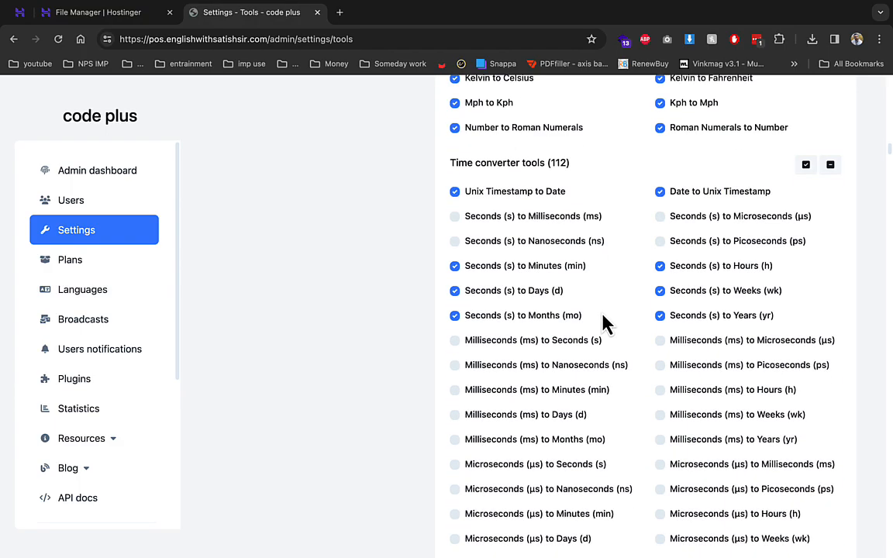
{"action": "scroll", "coordinate": [604, 321], "scroll_direction": "down", "scroll_amount": 20}
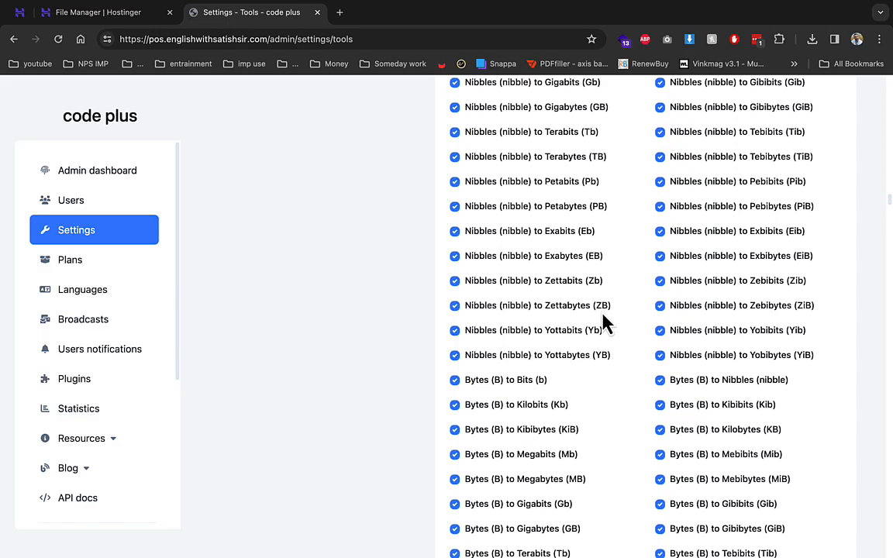
{"action": "scroll", "coordinate": [798, 351], "scroll_direction": "up", "scroll_amount": 20}
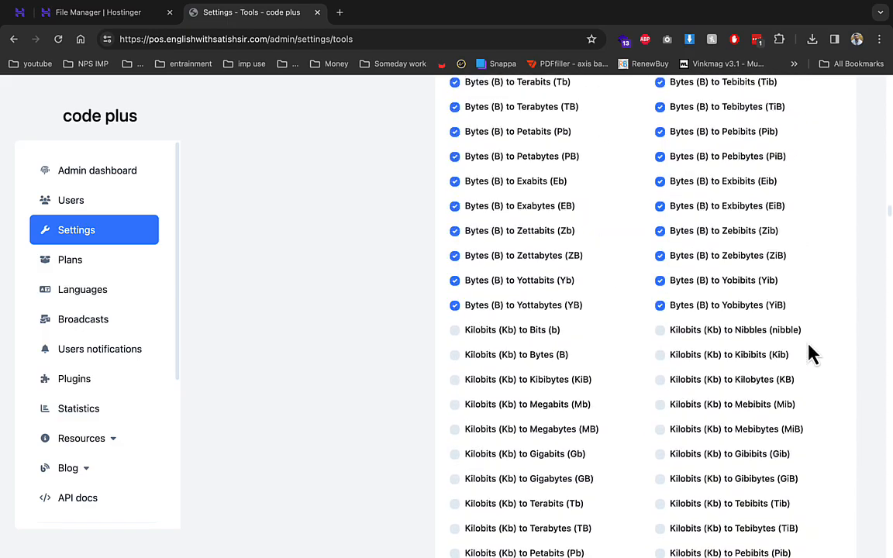
{"action": "scroll", "coordinate": [810, 354], "scroll_direction": "up", "scroll_amount": 20}
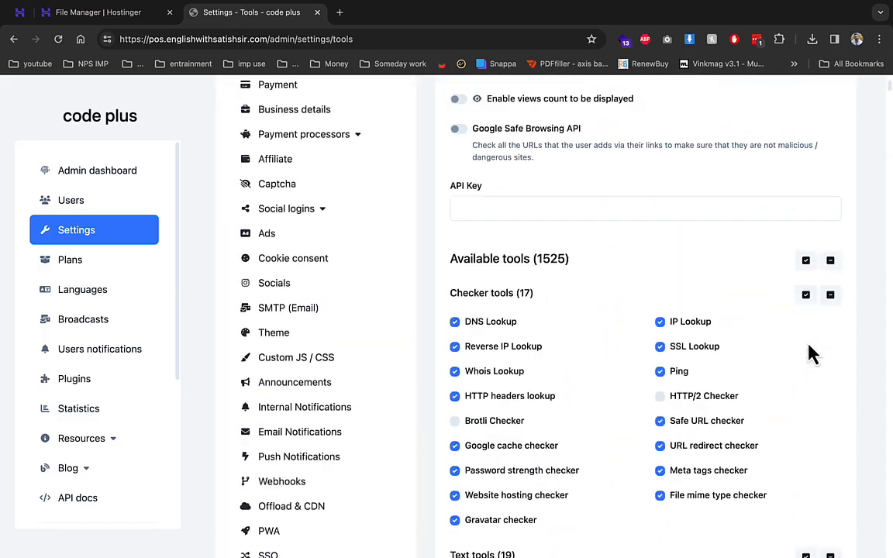
{"action": "left_click", "coordinate": [379, 271]}
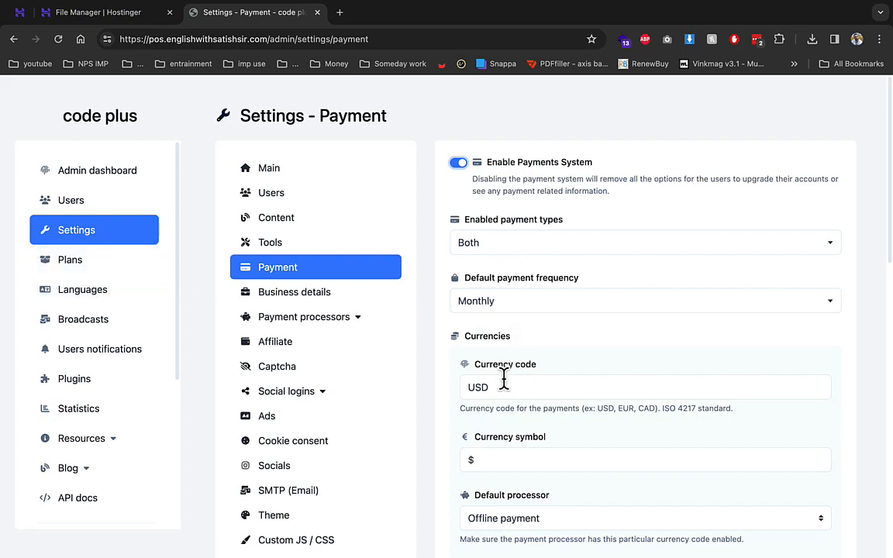
- Keep Monthly as the default payment frequency and review the payment settings
{"action": "left_click", "coordinate": [499, 303]}
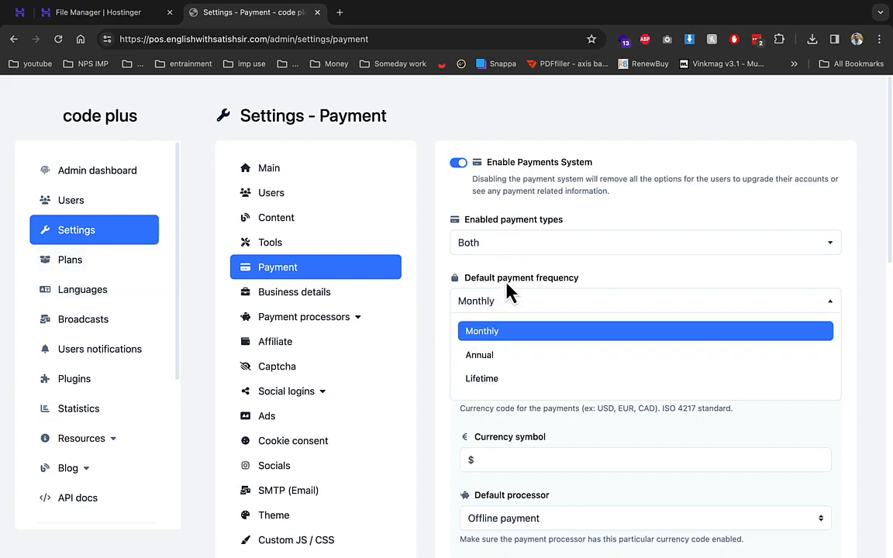
{"action": "left_click", "coordinate": [511, 292]}
{"action": "scroll", "coordinate": [504, 306], "scroll_direction": "down", "scroll_amount": 3}
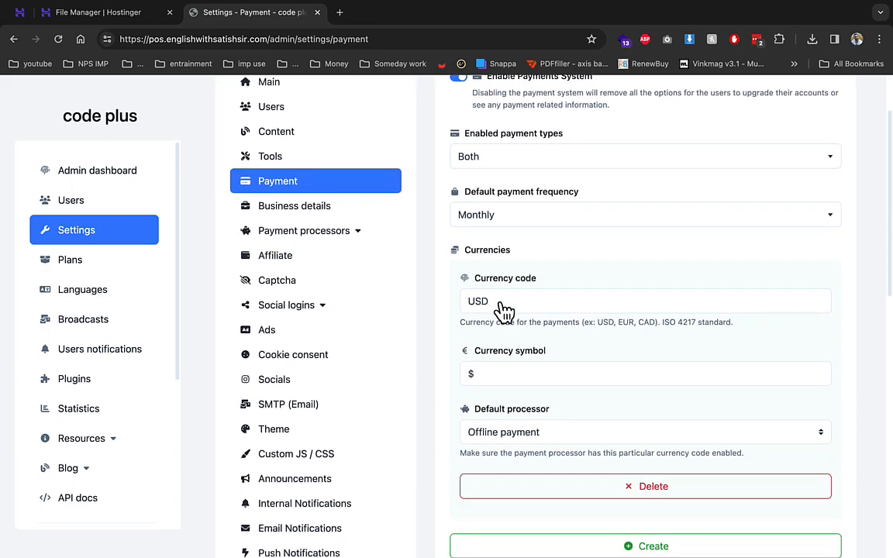
{"action": "scroll", "coordinate": [524, 403], "scroll_direction": "down", "scroll_amount": 4}
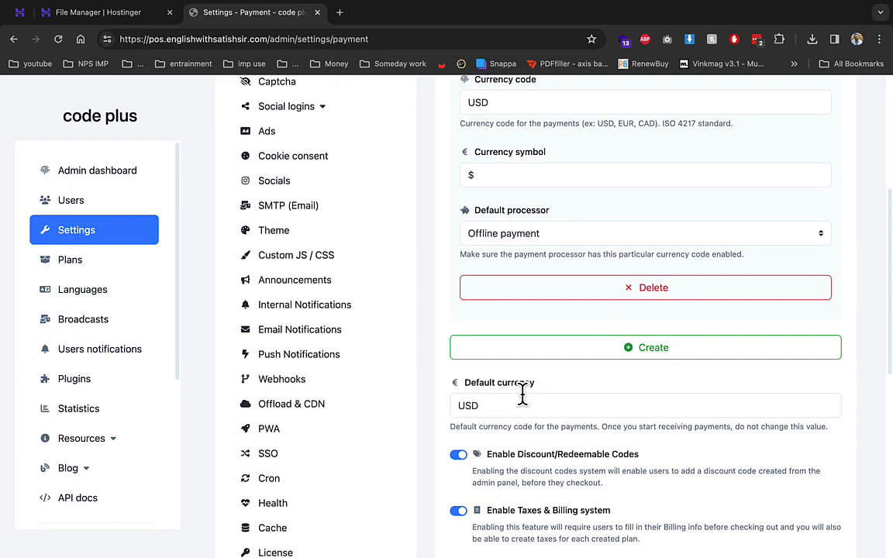
{"action": "scroll", "coordinate": [523, 395], "scroll_direction": "down", "scroll_amount": 8}
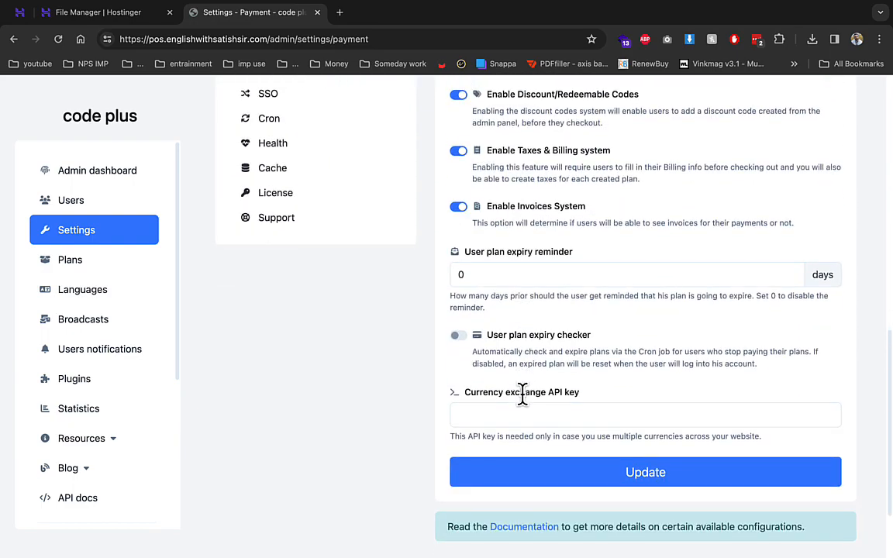
{"action": "scroll", "coordinate": [523, 396], "scroll_direction": "up", "scroll_amount": 15}
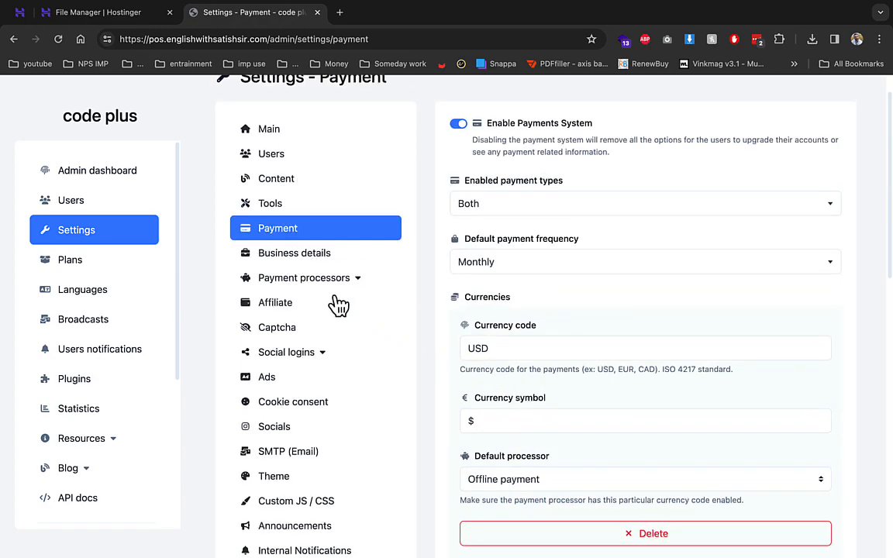
- Look at the Razorpay processor options, then switch to the Business details settings
{"action": "left_click", "coordinate": [346, 285]}
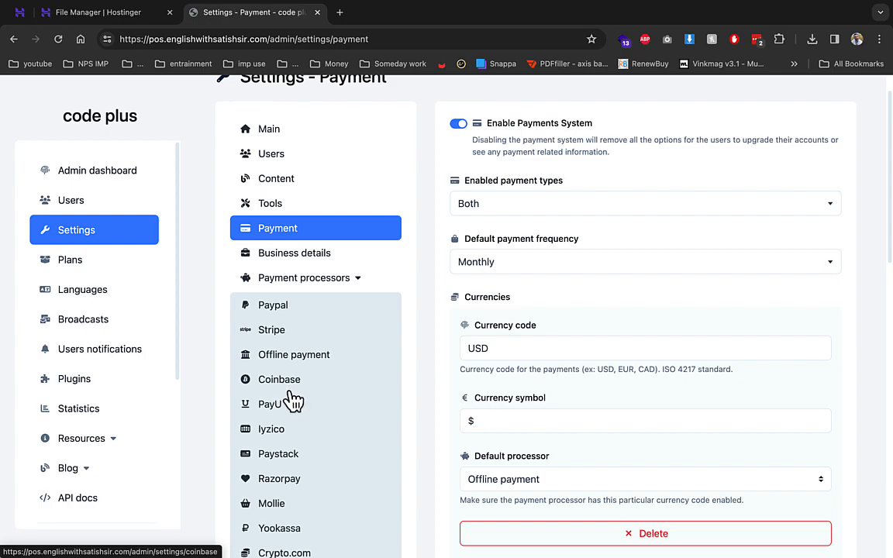
{"action": "left_click", "coordinate": [291, 482]}
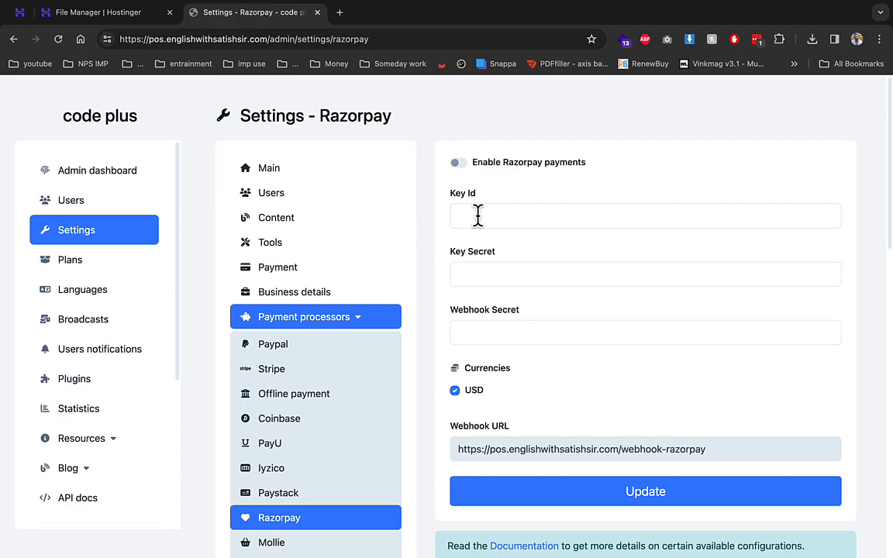
{"action": "left_click", "coordinate": [322, 295]}
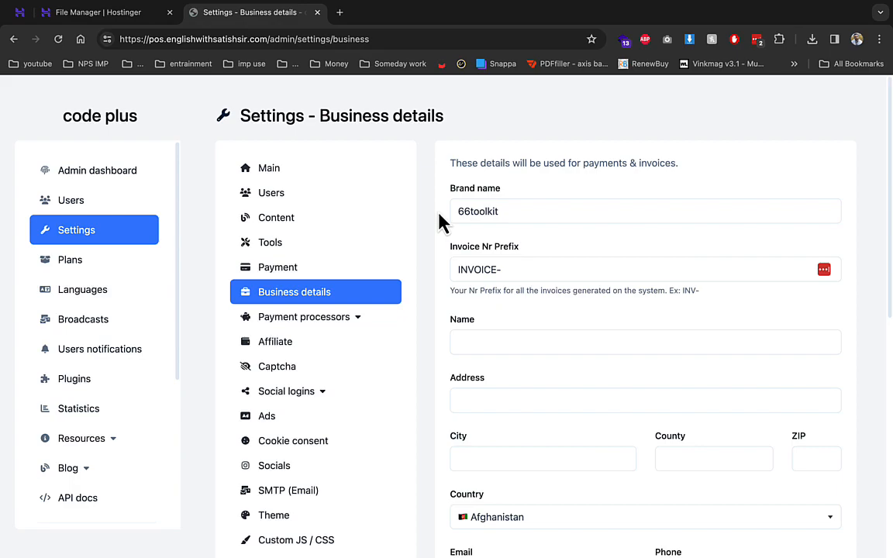
- Check the Business details (brand name 66toolkit), then open Affiliate settings and expand Social logins
{"action": "left_click_drag", "start_coordinate": [454, 210], "coordinate": [538, 207]}
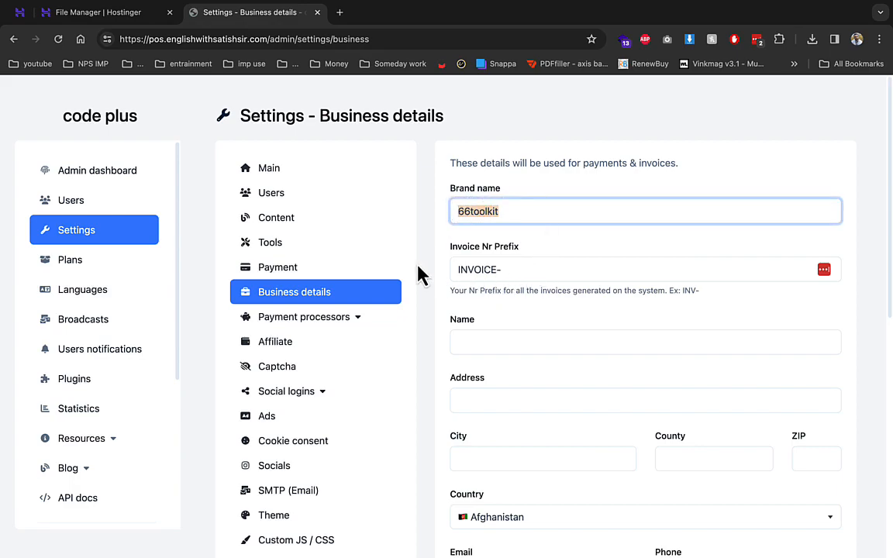
{"action": "scroll", "coordinate": [505, 318], "scroll_direction": "down", "scroll_amount": 3}
{"action": "scroll", "coordinate": [505, 318], "scroll_direction": "down", "scroll_amount": 4}
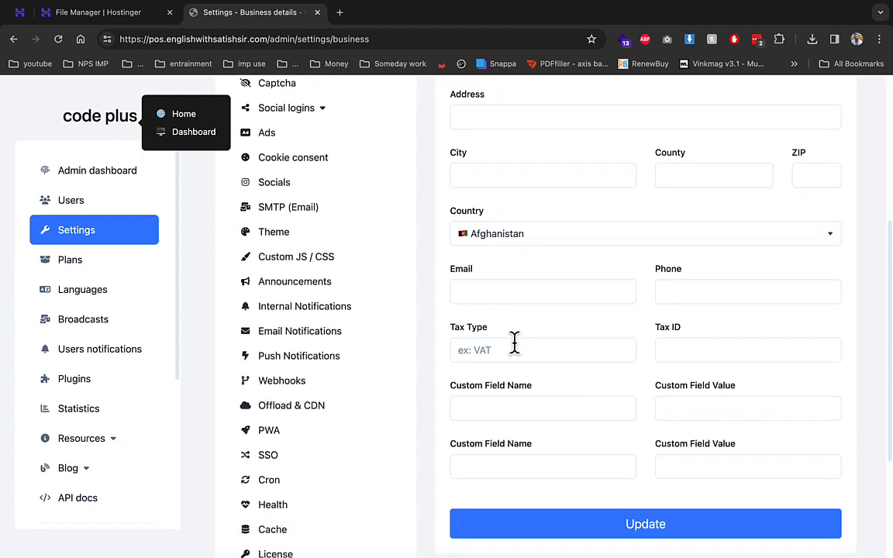
{"action": "scroll", "coordinate": [516, 345], "scroll_direction": "up", "scroll_amount": 2}
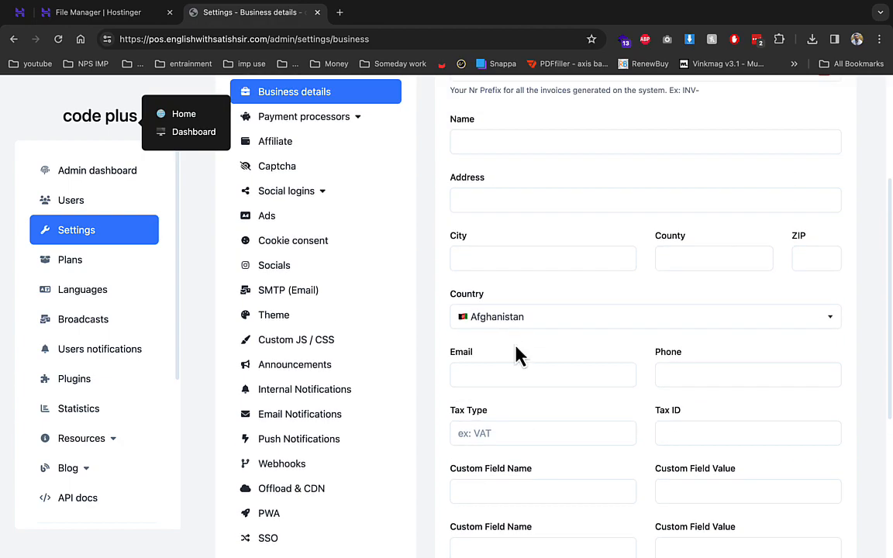
{"action": "left_click", "coordinate": [289, 148]}
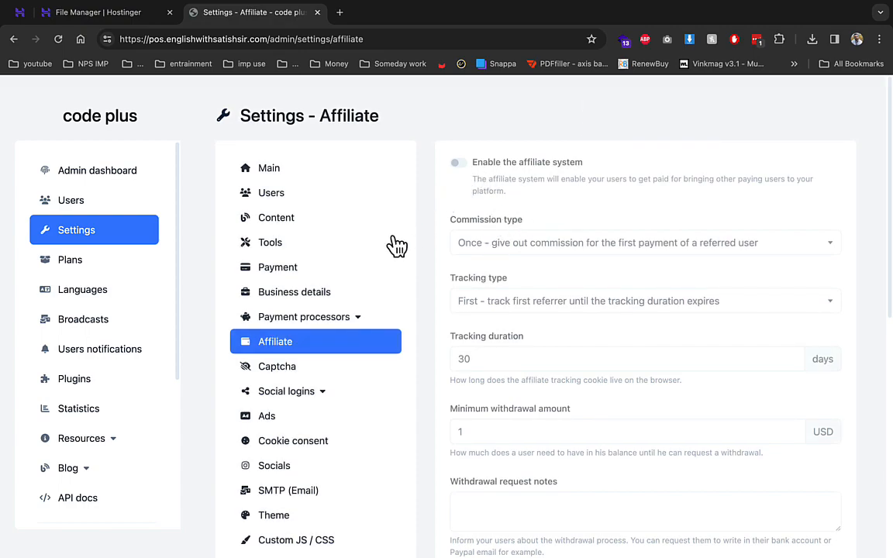
{"action": "left_click", "coordinate": [316, 395]}
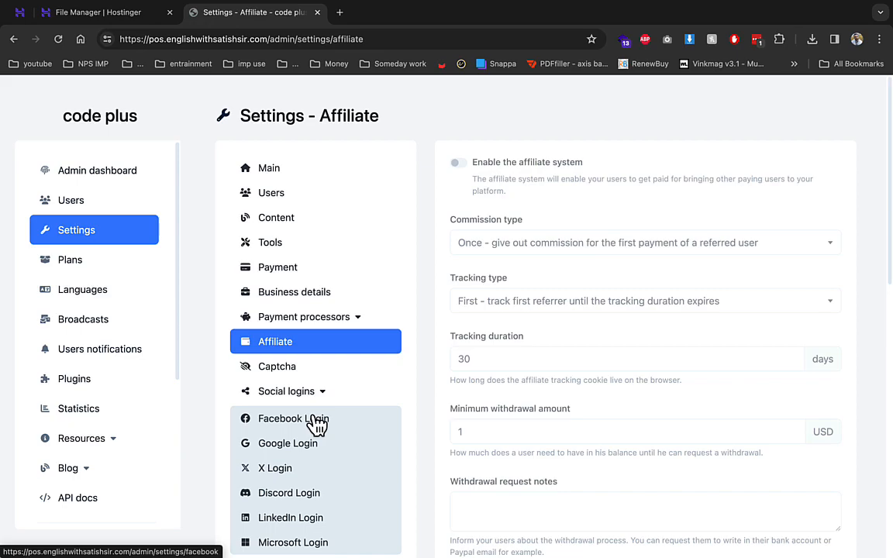
- Review the Facebook Login fields, then switch to the Ads settings page
{"action": "left_click", "coordinate": [318, 421]}
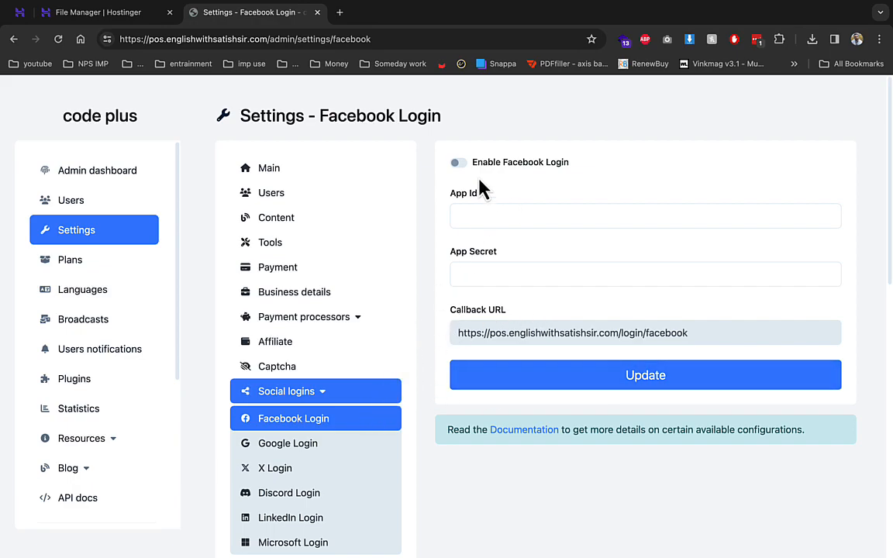
{"action": "scroll", "coordinate": [380, 403], "scroll_direction": "down", "scroll_amount": 1}
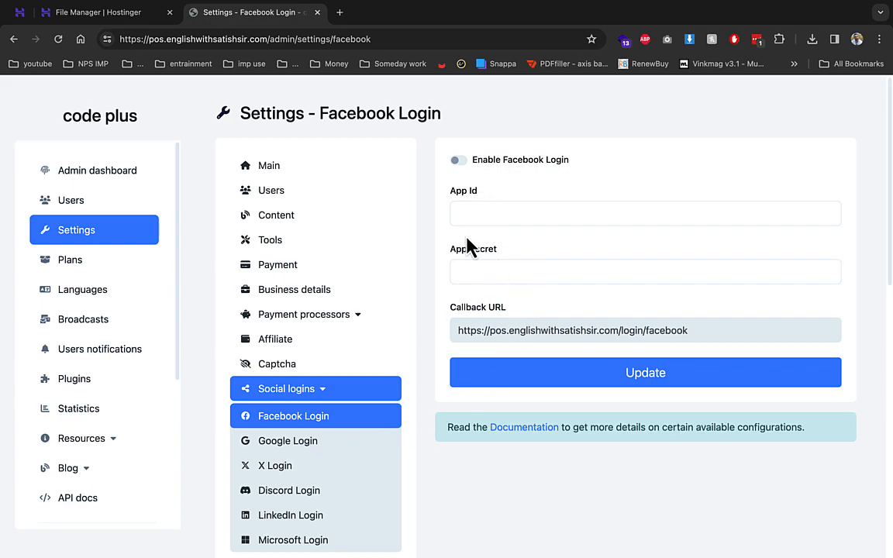
{"action": "scroll", "coordinate": [458, 353], "scroll_direction": "down", "scroll_amount": 5}
{"action": "left_click", "coordinate": [279, 195]}
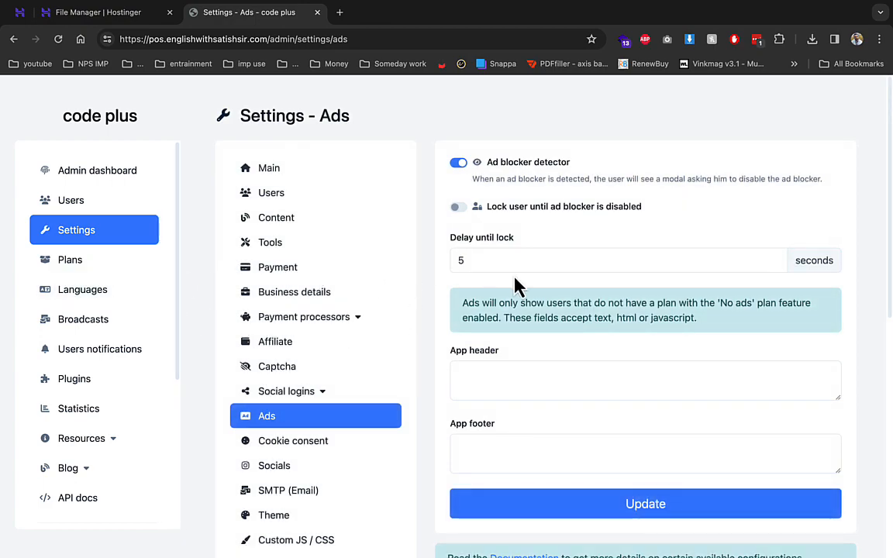
{"action": "scroll", "coordinate": [512, 364], "scroll_direction": "down", "scroll_amount": 3}
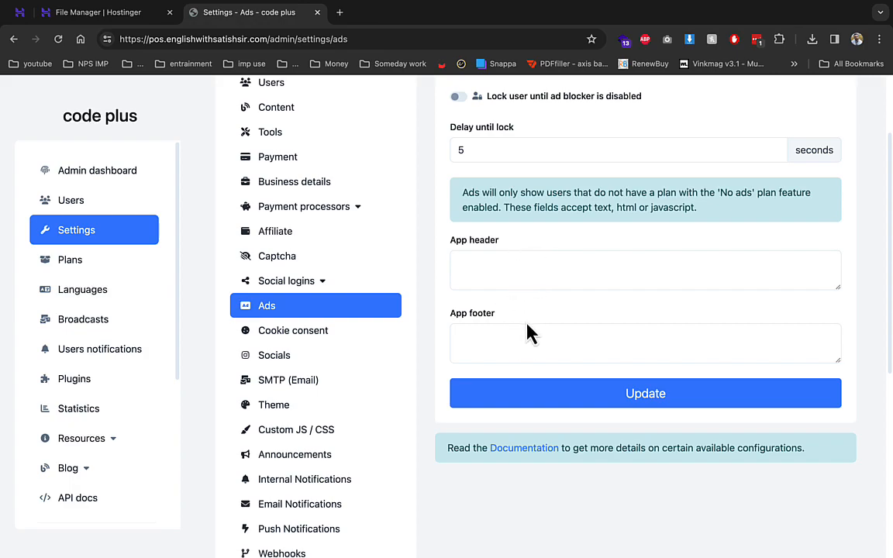
{"action": "scroll", "coordinate": [527, 332], "scroll_direction": "up", "scroll_amount": 3}
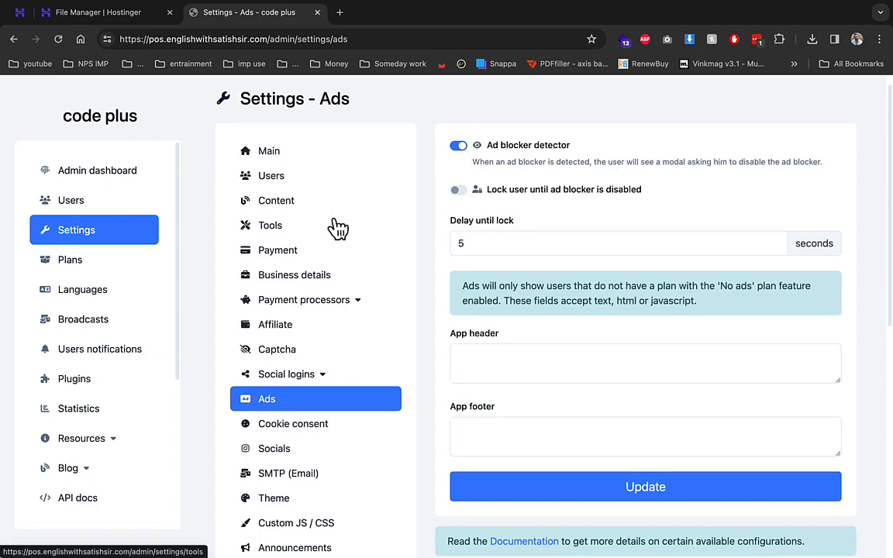
{"action": "scroll", "coordinate": [339, 230], "scroll_direction": "down", "scroll_amount": 2}
{"action": "scroll", "coordinate": [341, 223], "scroll_direction": "down", "scroll_amount": 1}
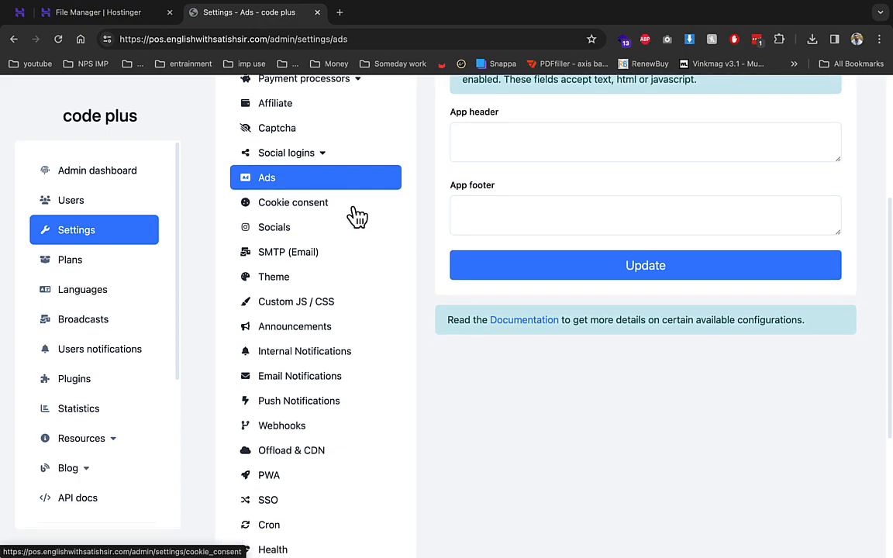
- Open the Create a new plan form and scroll through its fields, from Trial days 0 to the tool groups
{"action": "left_click", "coordinate": [141, 272]}
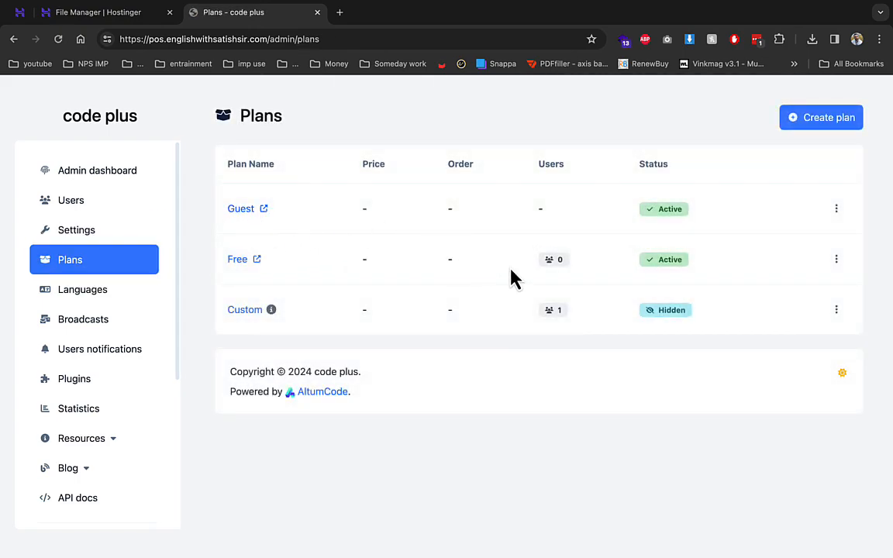
{"action": "left_click", "coordinate": [818, 120]}
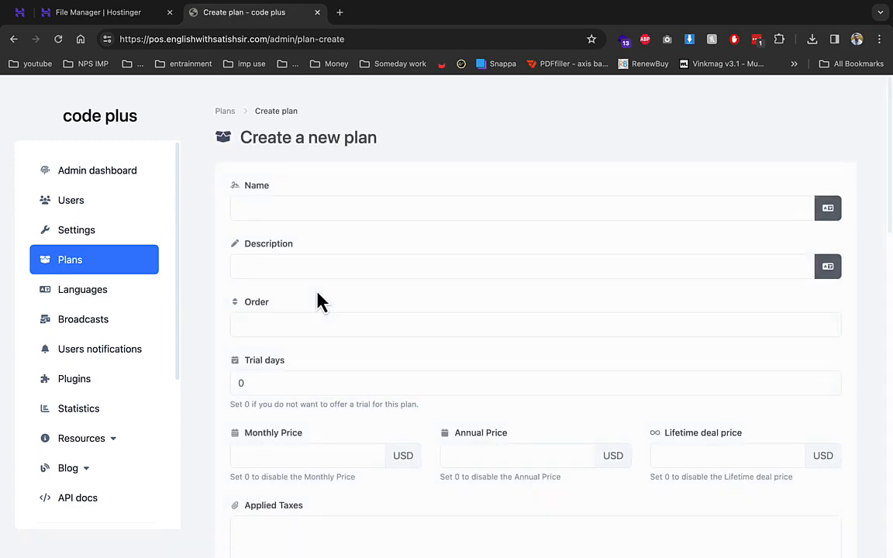
{"action": "scroll", "coordinate": [323, 256], "scroll_direction": "down", "scroll_amount": 1}
{"action": "scroll", "coordinate": [323, 256], "scroll_direction": "down", "scroll_amount": 5}
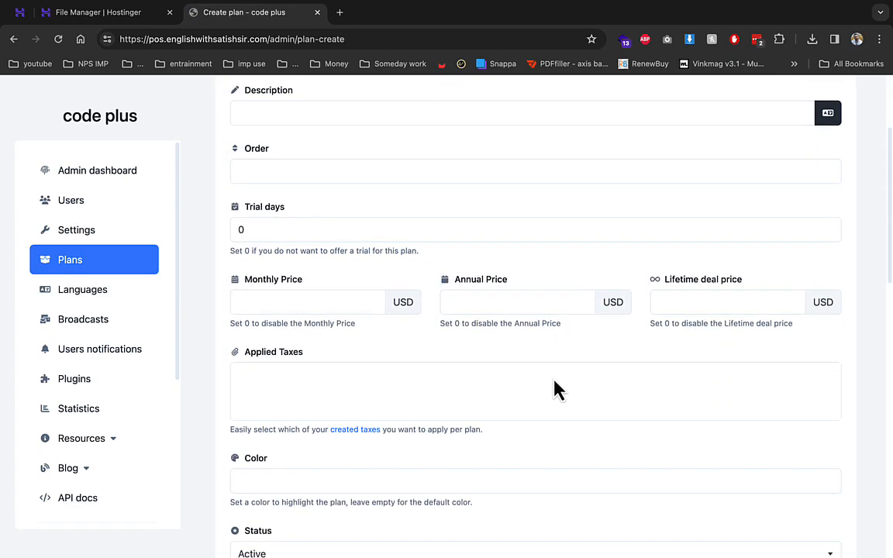
{"action": "scroll", "coordinate": [420, 364], "scroll_direction": "down", "scroll_amount": 5}
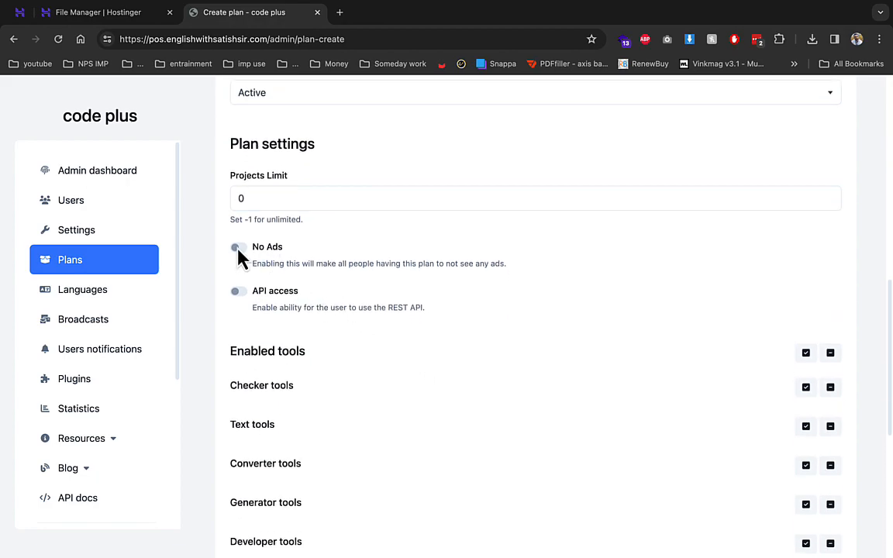
{"action": "scroll", "coordinate": [248, 299], "scroll_direction": "down", "scroll_amount": 3}
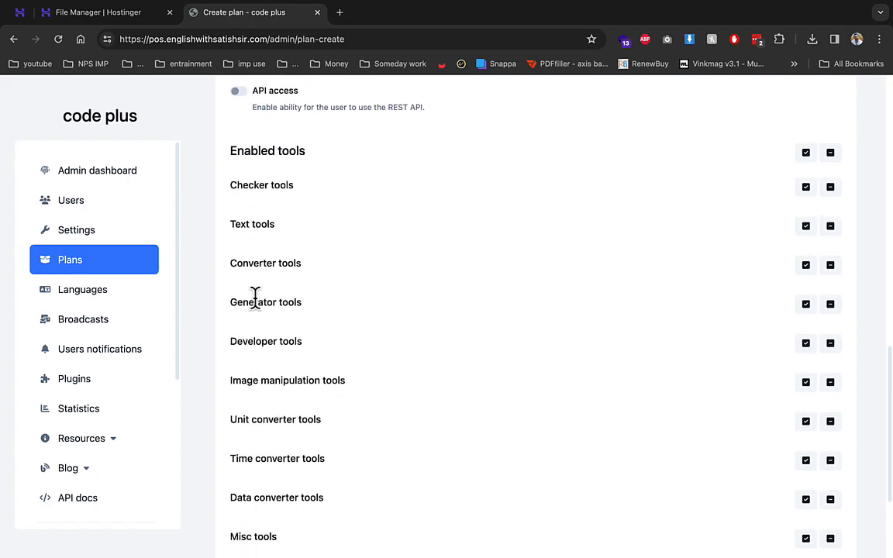
{"action": "scroll", "coordinate": [341, 332], "scroll_direction": "down", "scroll_amount": 3}
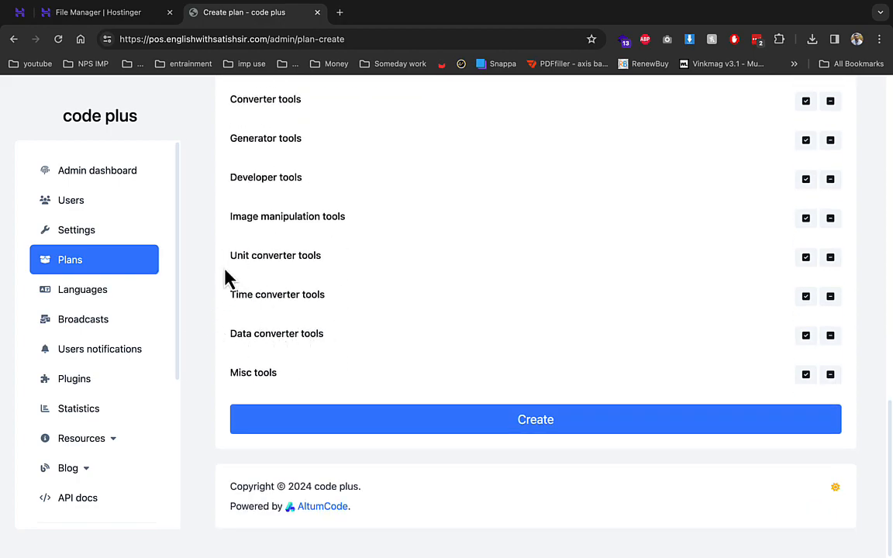
{"action": "left_click", "coordinate": [110, 411]}
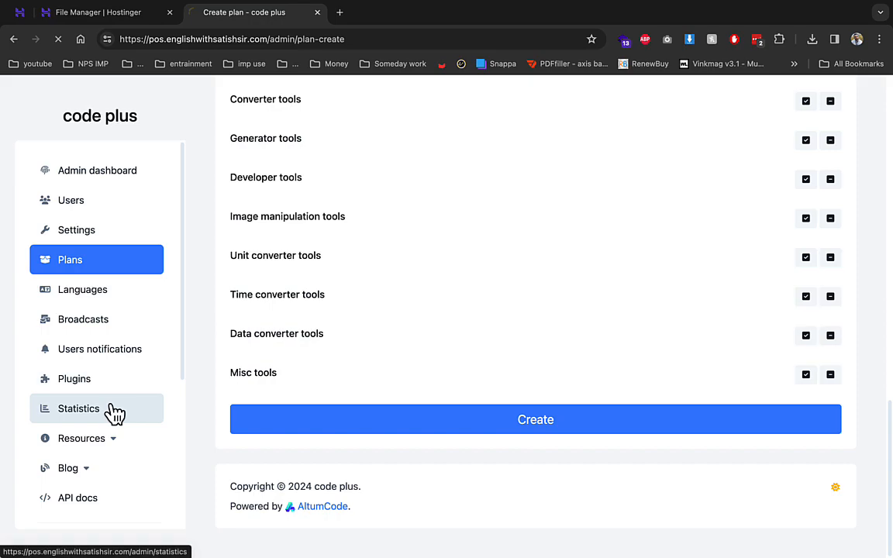
- Read the Plugins list (Pro Tools, PWA system, Affiliate system) and select /admin/plugins in the address
{"action": "left_click", "coordinate": [100, 314]}
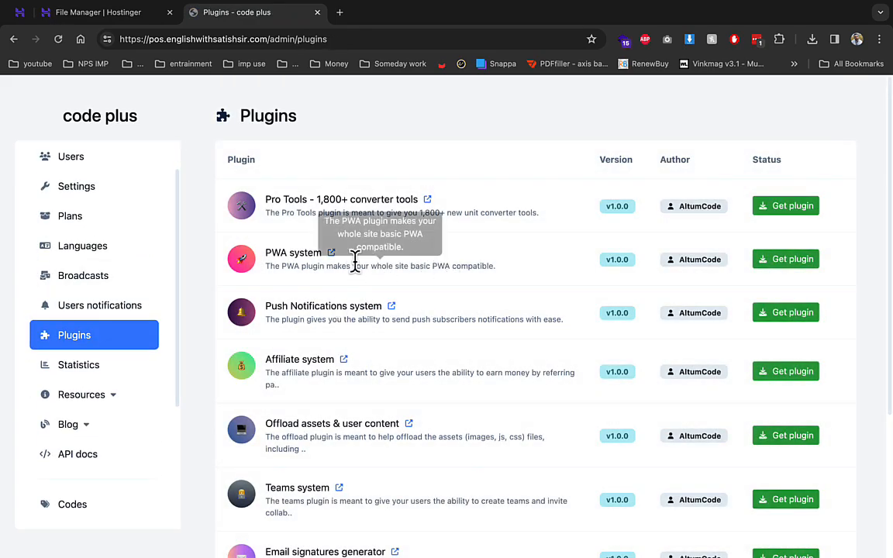
{"action": "left_click_drag", "start_coordinate": [380, 266], "coordinate": [455, 264]}
{"action": "double_click", "coordinate": [467, 265]}
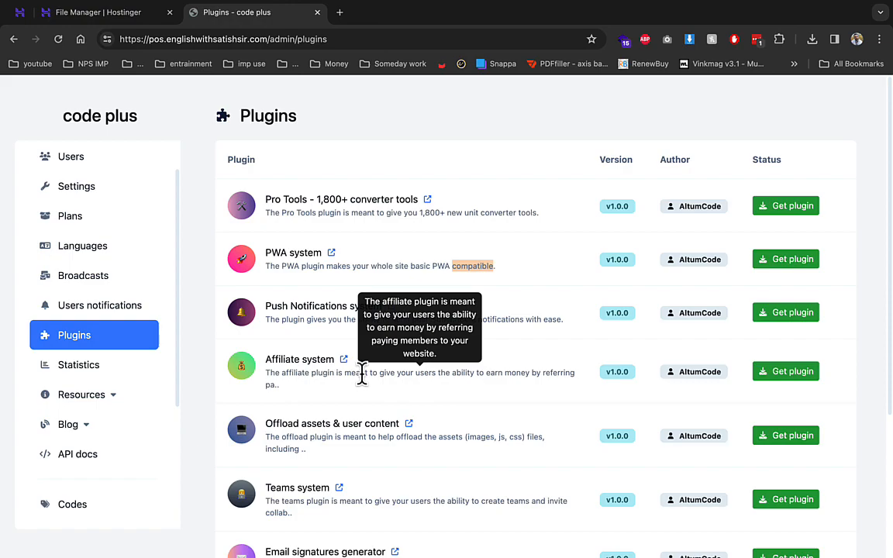
{"action": "scroll", "coordinate": [362, 379], "scroll_direction": "down", "scroll_amount": 1}
{"action": "scroll", "coordinate": [372, 371], "scroll_direction": "up", "scroll_amount": 1}
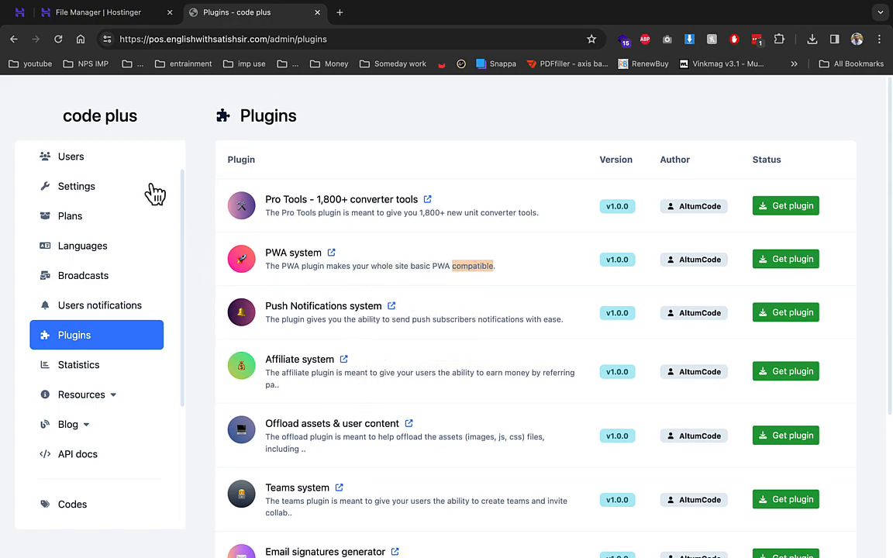
{"action": "left_click_drag", "start_coordinate": [355, 39], "coordinate": [269, 39]}
- Load the public homepage and open DNS Lookup from Checker tools in a new tab
{"action": "key", "text": "BackSpace"}
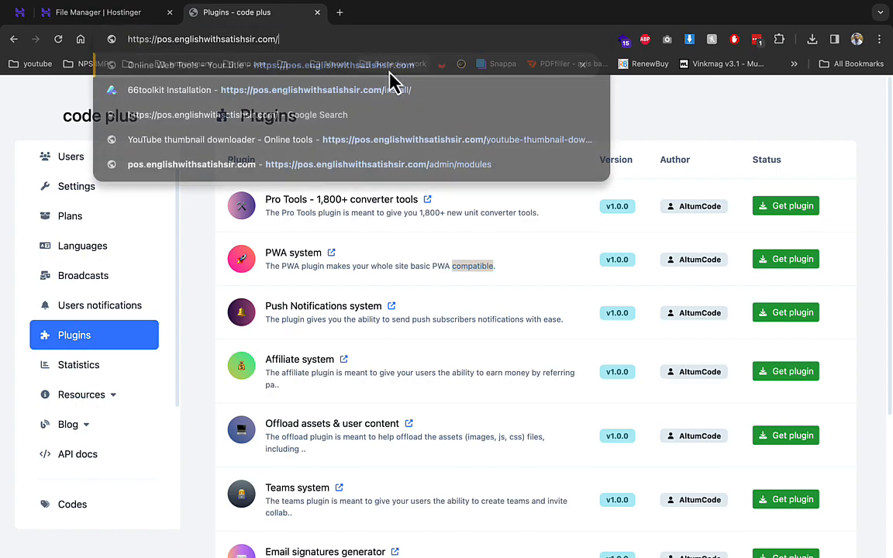
{"action": "key", "text": "Return"}
{"action": "scroll", "coordinate": [379, 385], "scroll_direction": "down", "scroll_amount": 4}
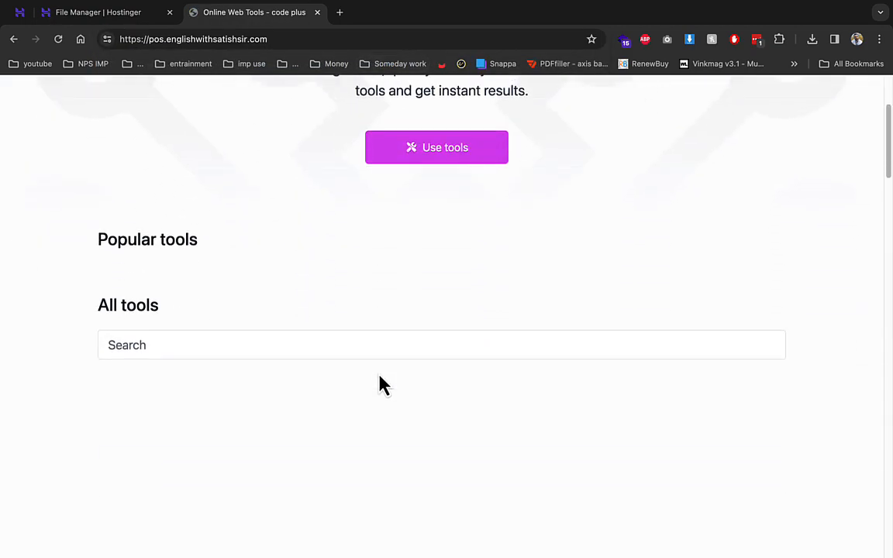
{"action": "left_click", "coordinate": [298, 394]}
{"action": "scroll", "coordinate": [298, 394], "scroll_direction": "down", "scroll_amount": 5}
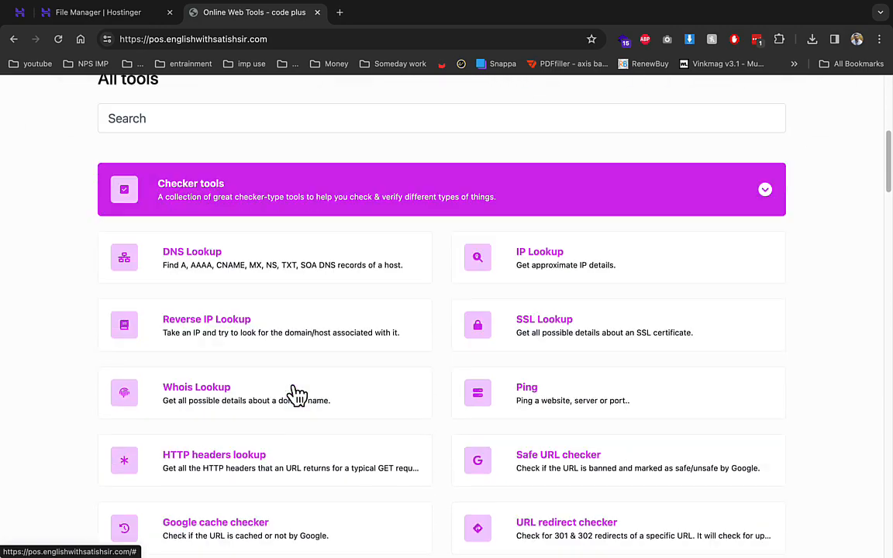
{"action": "right_click", "coordinate": [233, 229]}
{"action": "left_click", "coordinate": [263, 233]}
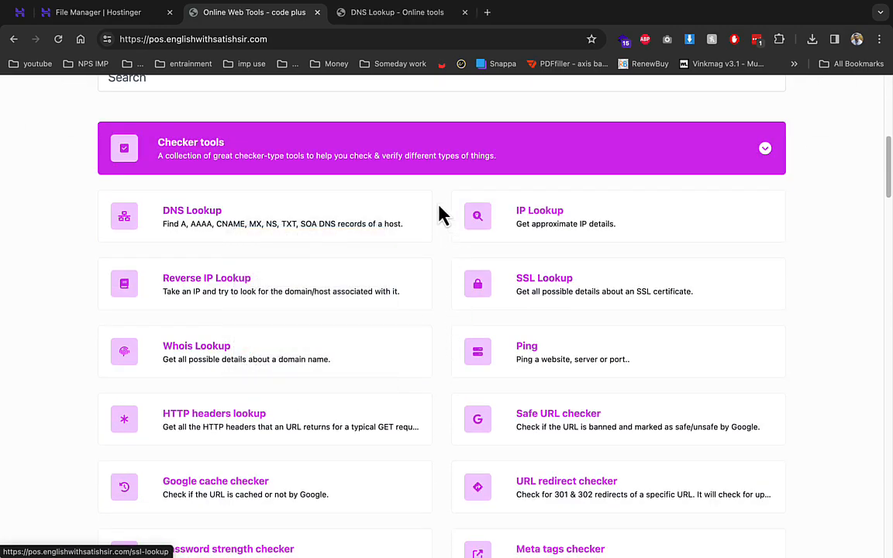
- Open Case converter from Text tools in a new tab
{"action": "left_click", "coordinate": [436, 163]}
{"action": "left_click", "coordinate": [322, 243]}
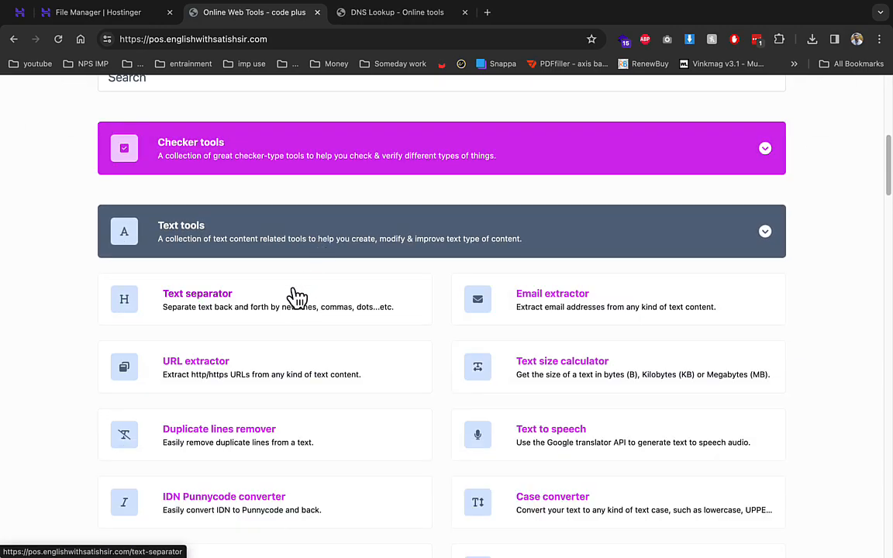
{"action": "scroll", "coordinate": [314, 315], "scroll_direction": "down", "scroll_amount": 4}
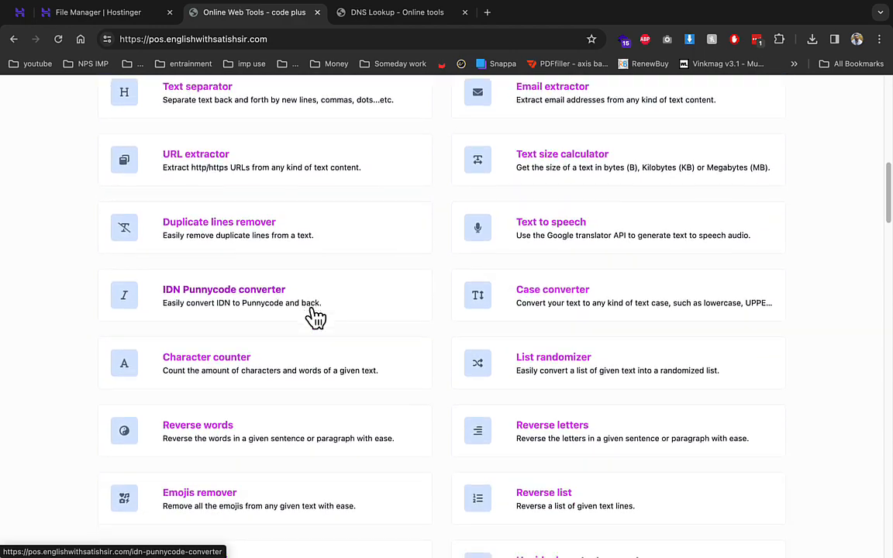
{"action": "scroll", "coordinate": [312, 313], "scroll_direction": "down", "scroll_amount": 2}
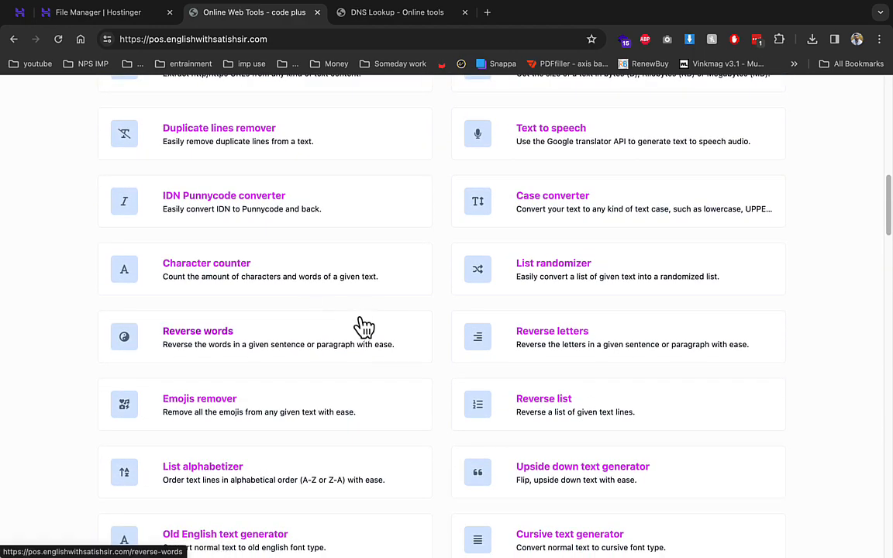
{"action": "right_click", "coordinate": [569, 205]}
{"action": "left_click", "coordinate": [577, 211]}
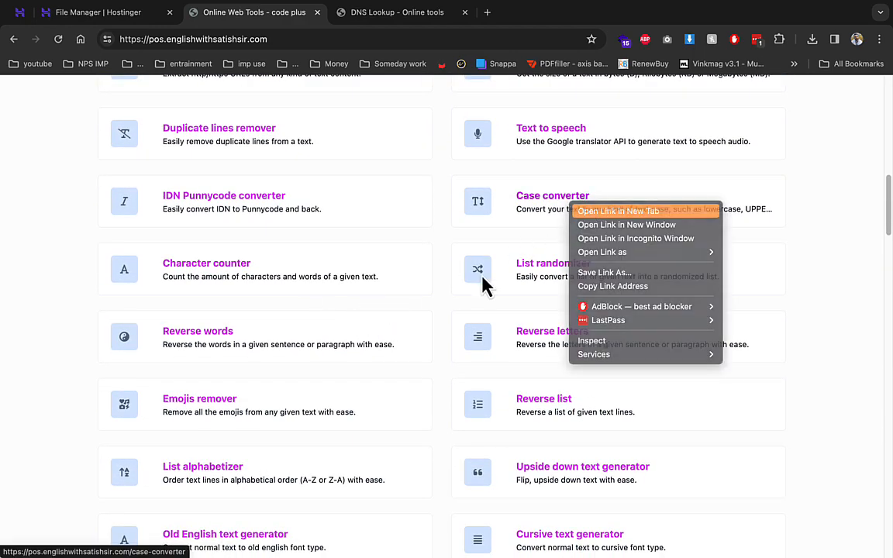
- Open WhatsApp link generator and Signature generator from Generator tools in new tabs
{"action": "left_click", "coordinate": [253, 178]}
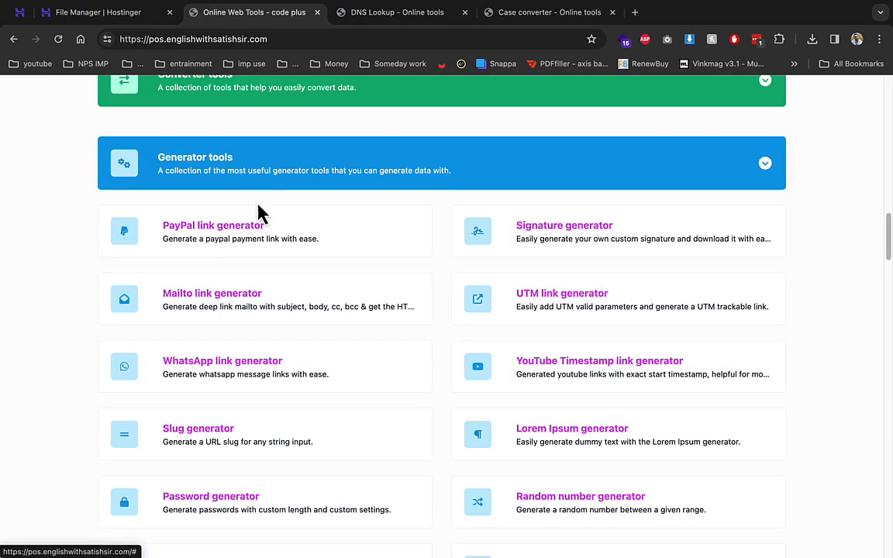
{"action": "scroll", "coordinate": [472, 374], "scroll_direction": "down", "scroll_amount": 2}
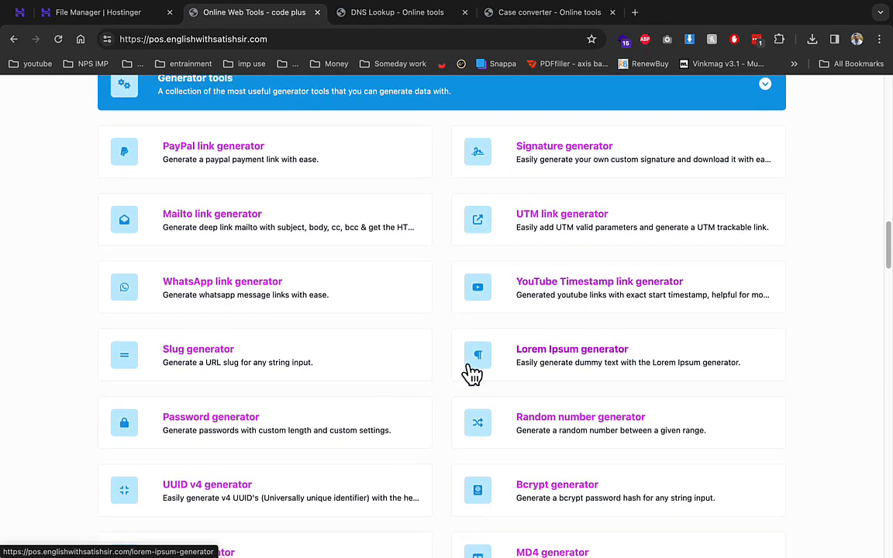
{"action": "right_click", "coordinate": [307, 281]}
{"action": "left_click", "coordinate": [364, 285]}
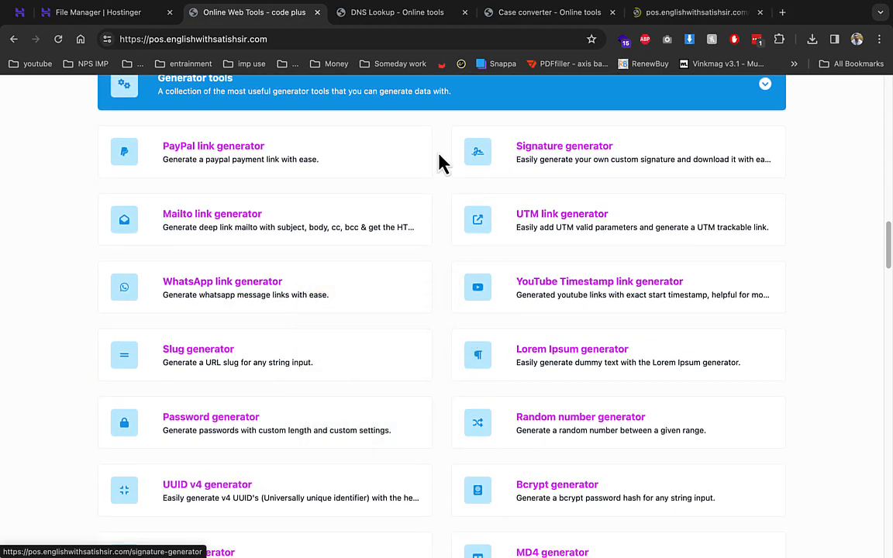
{"action": "right_click", "coordinate": [474, 155]}
{"action": "left_click", "coordinate": [504, 160]}
{"action": "left_click", "coordinate": [486, 102]}
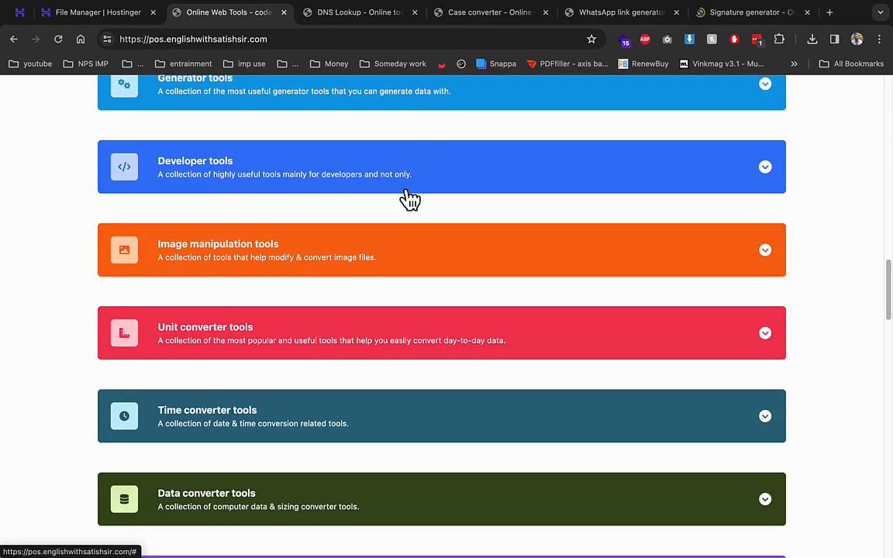
- Open the YouTube thumbnail downloader from the Misc tools category
{"action": "scroll", "coordinate": [356, 252], "scroll_direction": "down", "scroll_amount": 5}
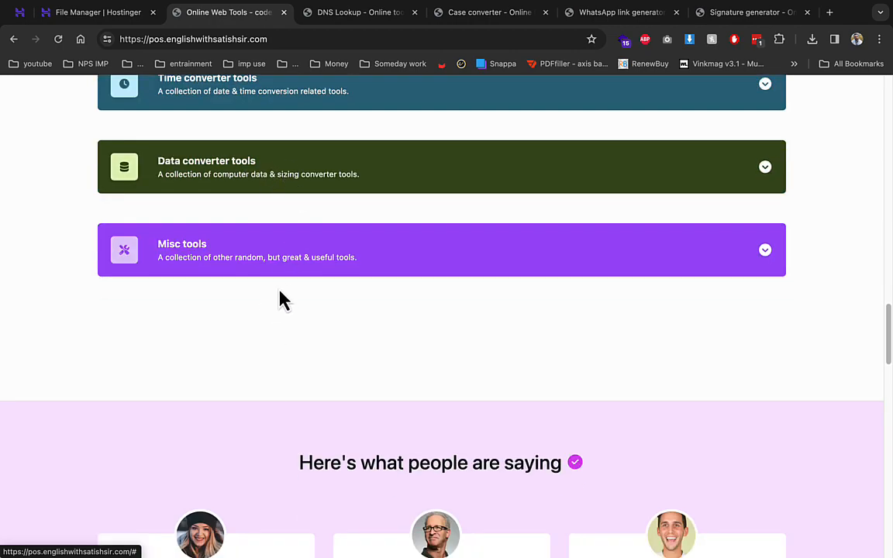
{"action": "left_click", "coordinate": [285, 266]}
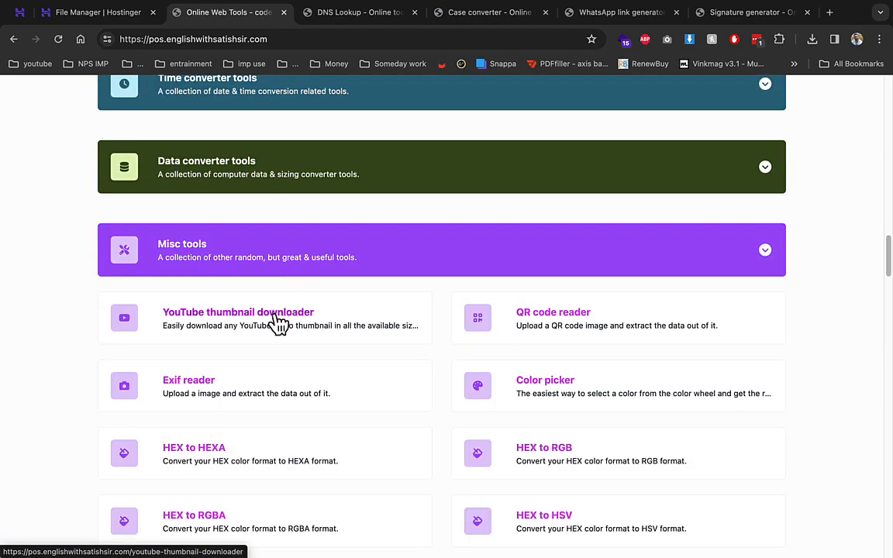
{"action": "left_click", "coordinate": [278, 324]}
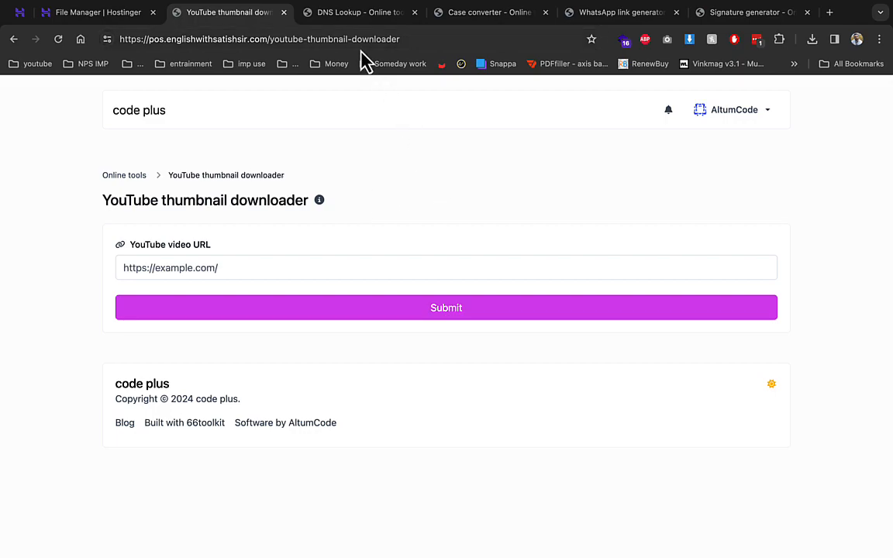
- Load the YouTube video in a new tab and copy its address without the channel parameter
{"action": "left_click", "coordinate": [826, 14]}
{"action": "type", "text": "https://www.youtube.com/watch?v=uAiDC-SgF7o&ab_channel=DhruvRathee"}
{"action": "key", "text": "Return"}
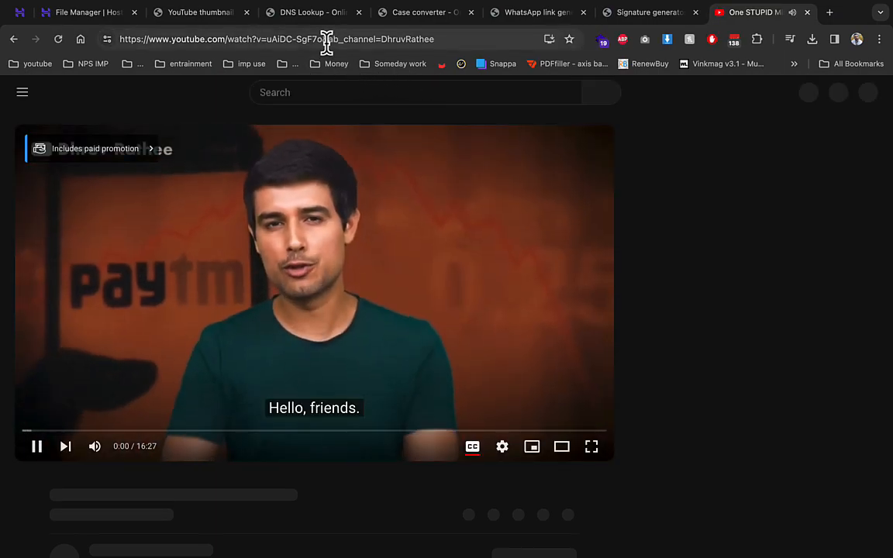
{"action": "left_click_drag", "start_coordinate": [325, 42], "coordinate": [525, 56]}
{"action": "key", "text": "BackSpace"}
{"action": "key", "text": "ctrl+a"}
{"action": "key", "text": "BackSpace"}
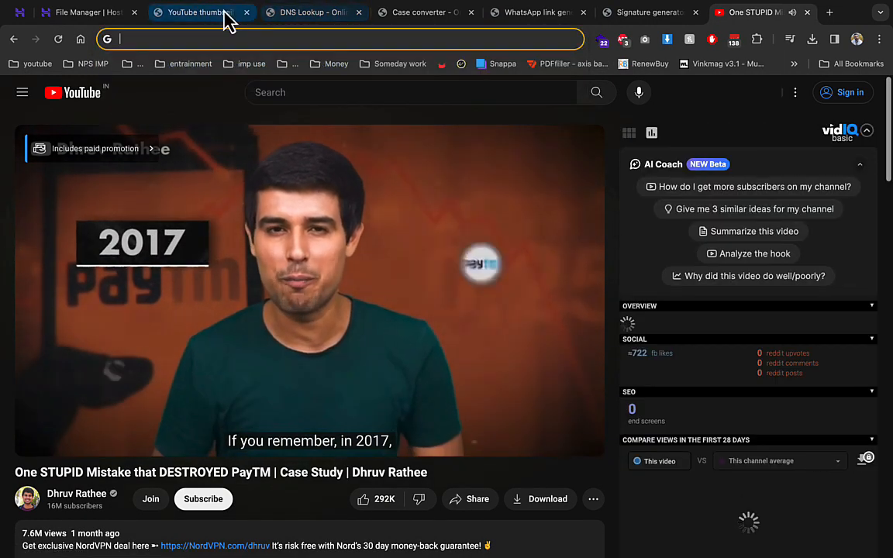
- Paste the video URL into the thumbnail downloader and submit to fetch the thumbnails
{"action": "left_click", "coordinate": [201, 12]}
{"action": "left_click", "coordinate": [293, 268]}
{"action": "type", "text": "https://www.youtube.com/watch?v=uAiDC-SgF7o"}
{"action": "left_click", "coordinate": [379, 309]}
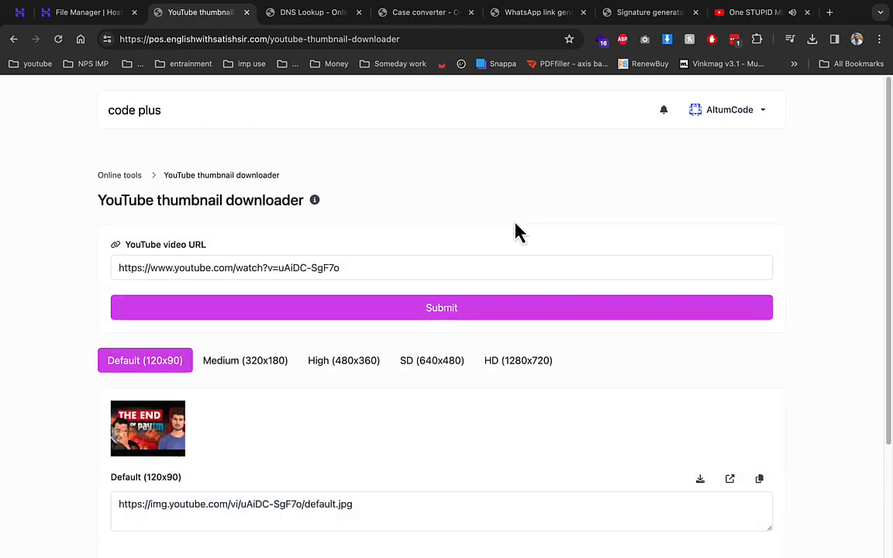
- Download the HD 1280x720 thumbnail as maxresdefault.jpg and close the YouTube tab
{"action": "left_click", "coordinate": [244, 361]}
{"action": "left_click", "coordinate": [431, 362]}
{"action": "left_click", "coordinate": [508, 365]}
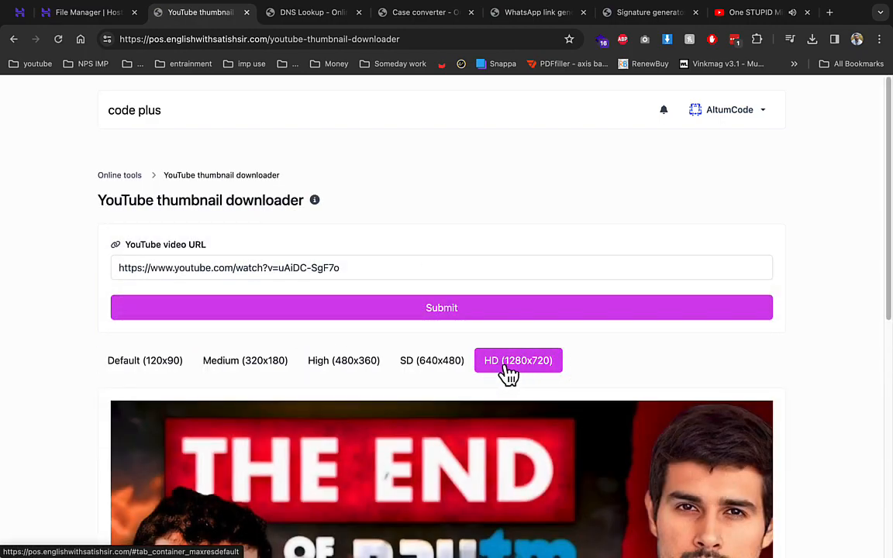
{"action": "scroll", "coordinate": [507, 372], "scroll_direction": "down", "scroll_amount": 10}
{"action": "left_click_drag", "start_coordinate": [504, 369], "coordinate": [724, 463]}
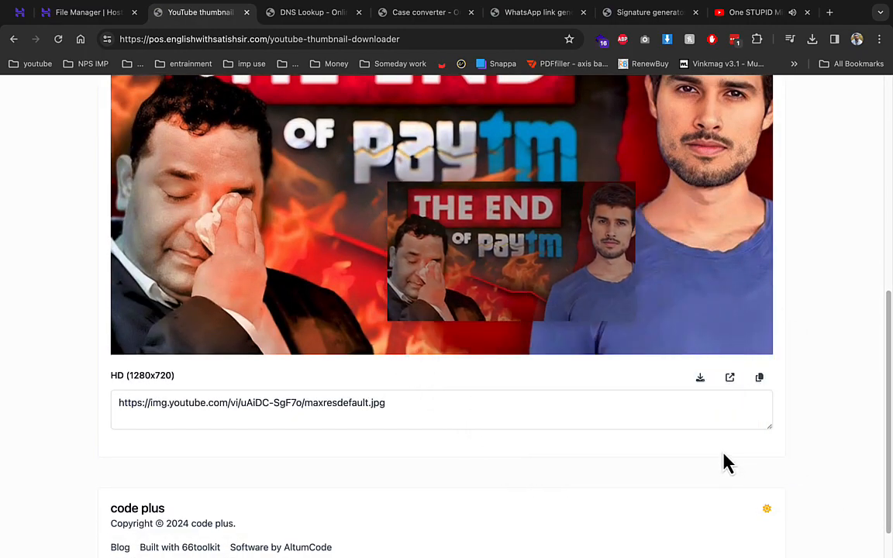
{"action": "left_click", "coordinate": [700, 378]}
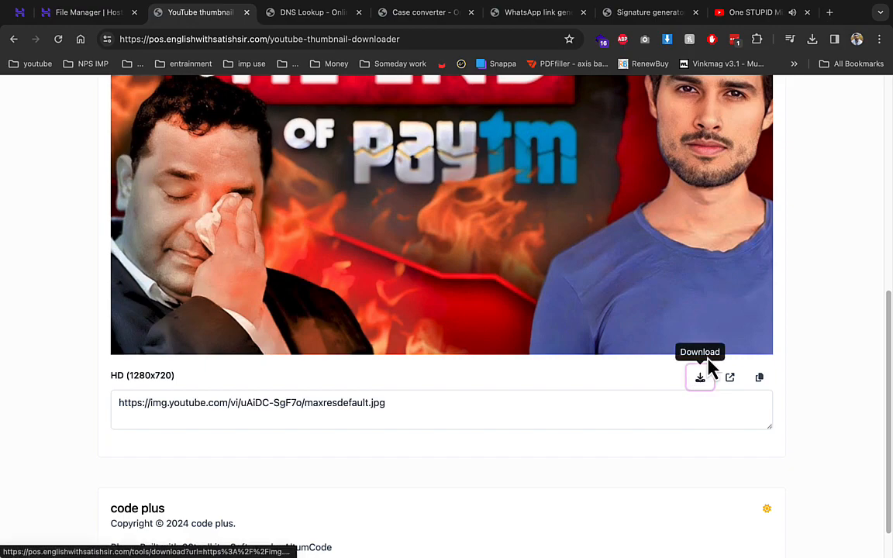
{"action": "left_click", "coordinate": [806, 12]}
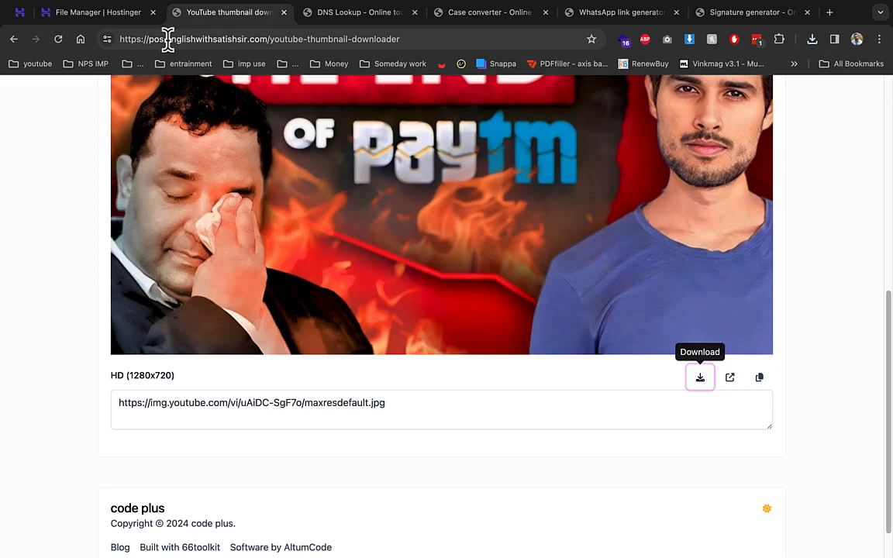
{"action": "left_click_drag", "start_coordinate": [167, 43], "coordinate": [256, 40]}
- Run a DNS lookup for englishwithsatishsir.com and scroll through the returned records
{"action": "left_click", "coordinate": [284, 12]}
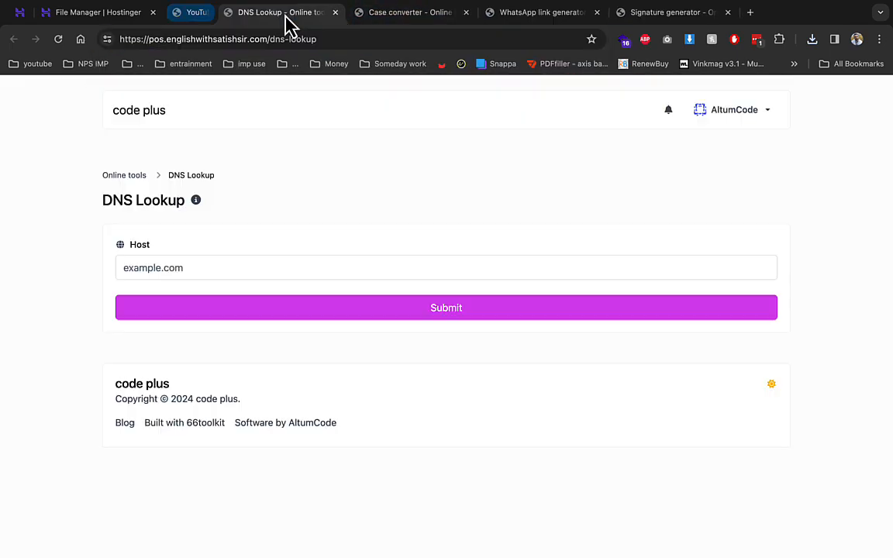
{"action": "left_click", "coordinate": [235, 258]}
{"action": "type", "text": "englishwithsatishsir.com"}
{"action": "left_click", "coordinate": [321, 313]}
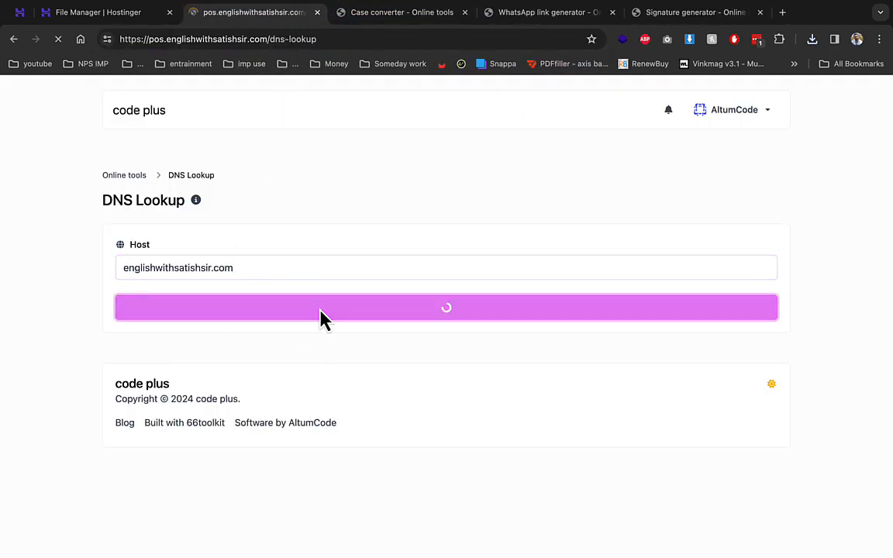
{"action": "scroll", "coordinate": [325, 312], "scroll_direction": "down", "scroll_amount": 2}
{"action": "scroll", "coordinate": [333, 310], "scroll_direction": "down", "scroll_amount": 3}
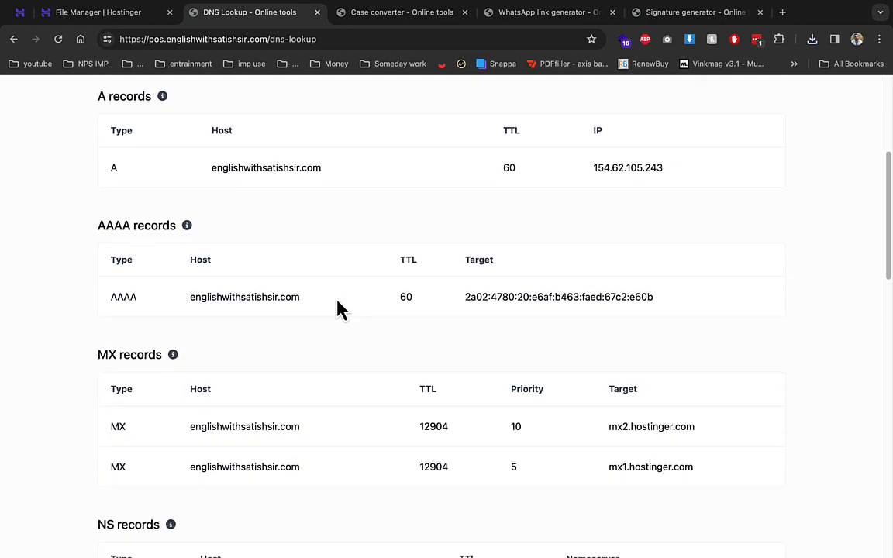
{"action": "scroll", "coordinate": [339, 309], "scroll_direction": "down", "scroll_amount": 5}
{"action": "scroll", "coordinate": [369, 204], "scroll_direction": "down", "scroll_amount": 6}
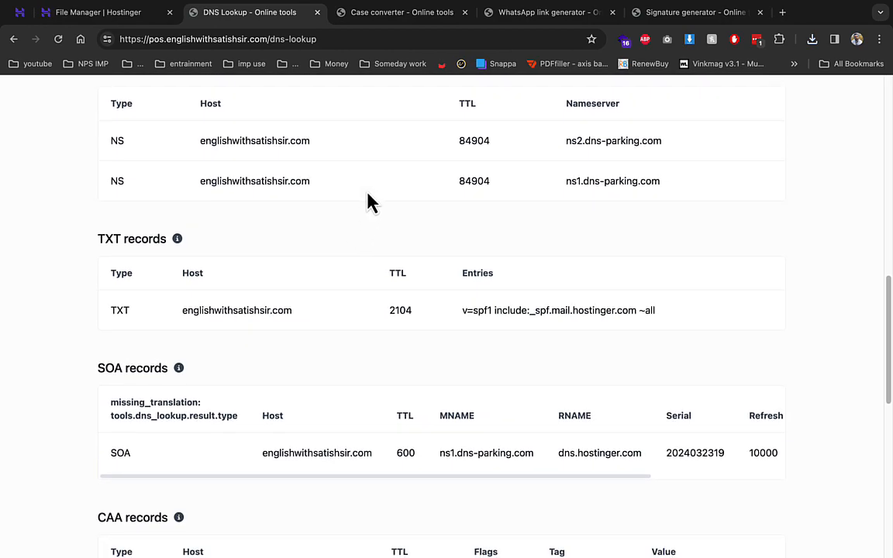
- Convert the text hello to UPPERCASE in Case converter, giving HELLO
{"action": "left_click", "coordinate": [375, 13]}
{"action": "left_click", "coordinate": [269, 263]}
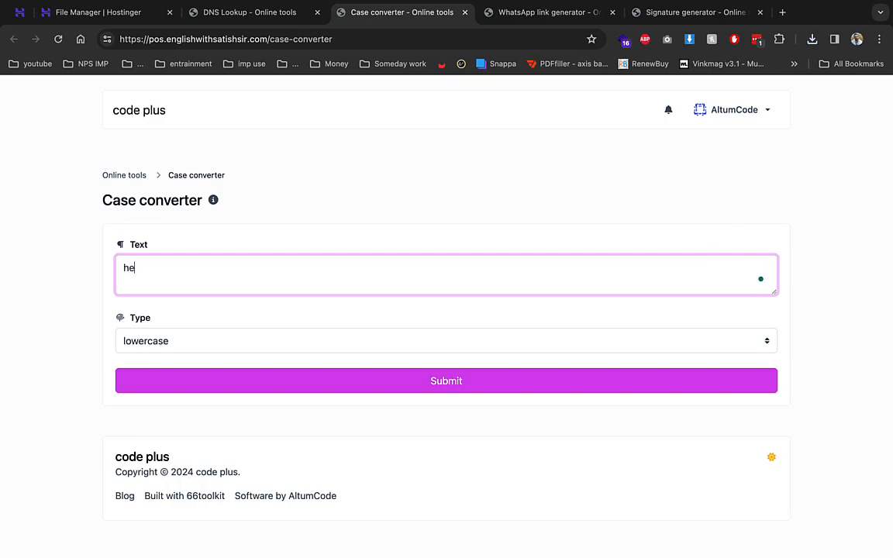
{"action": "left_click", "coordinate": [203, 341]}
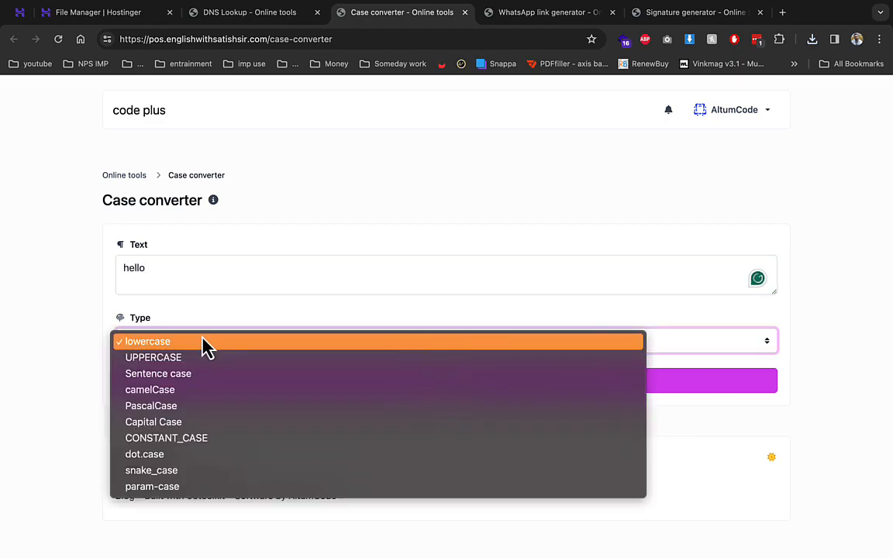
{"action": "left_click", "coordinate": [204, 382]}
{"action": "left_click", "coordinate": [207, 385]}
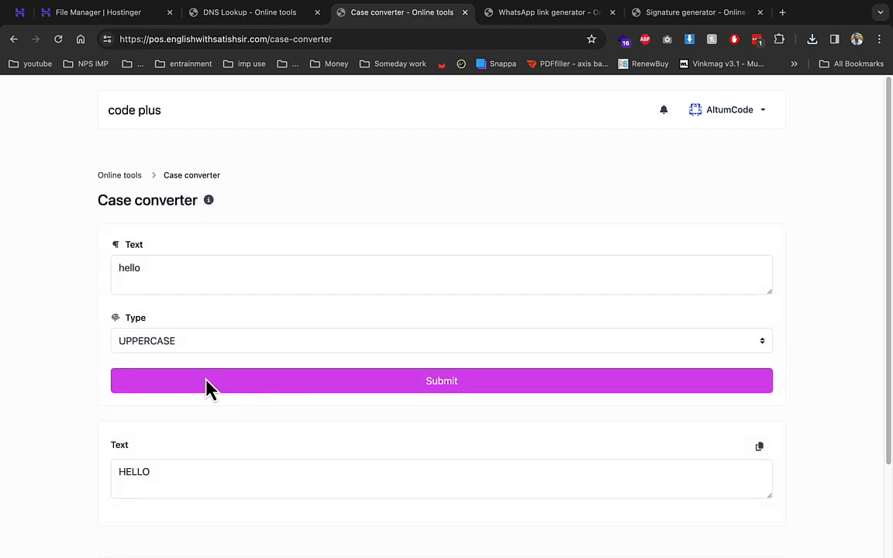
{"action": "left_click_drag", "start_coordinate": [160, 478], "coordinate": [62, 487]}
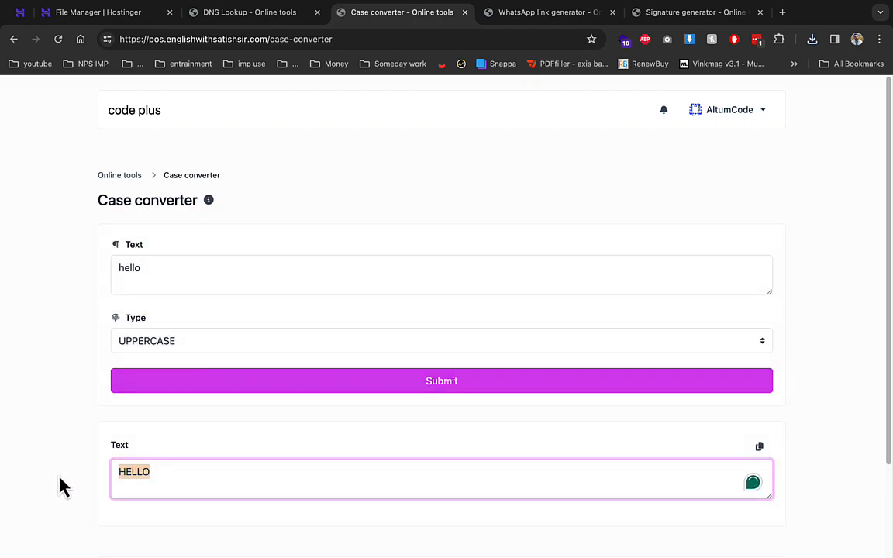
- Close the Case converter tab and enter a test phone number with prefilled message 'dd'
{"action": "left_click", "coordinate": [465, 13]}
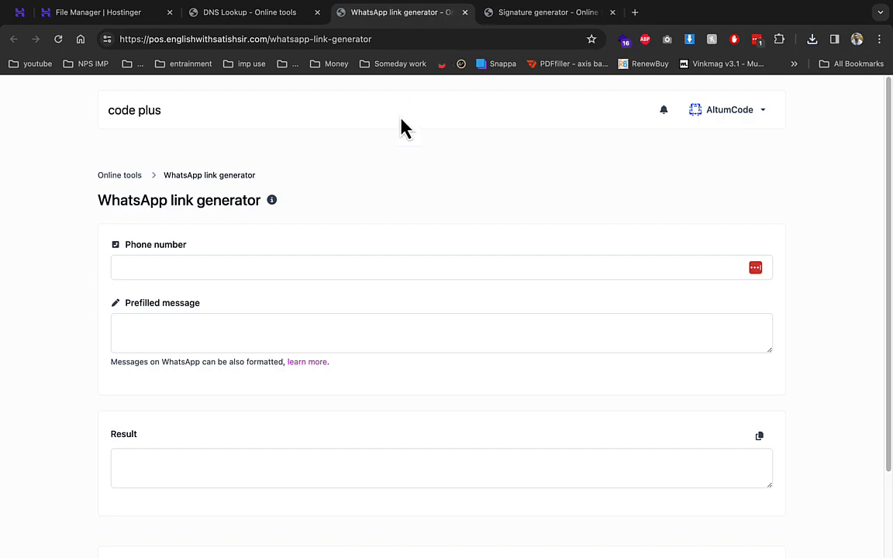
{"action": "left_click", "coordinate": [197, 267]}
{"action": "type", "text": "111"}
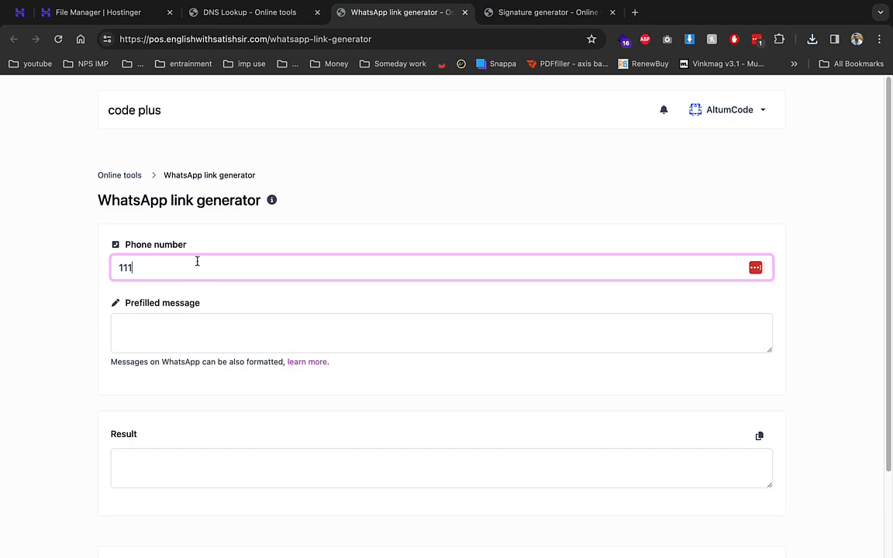
{"action": "left_click", "coordinate": [206, 343]}
{"action": "type", "text": "dd"}
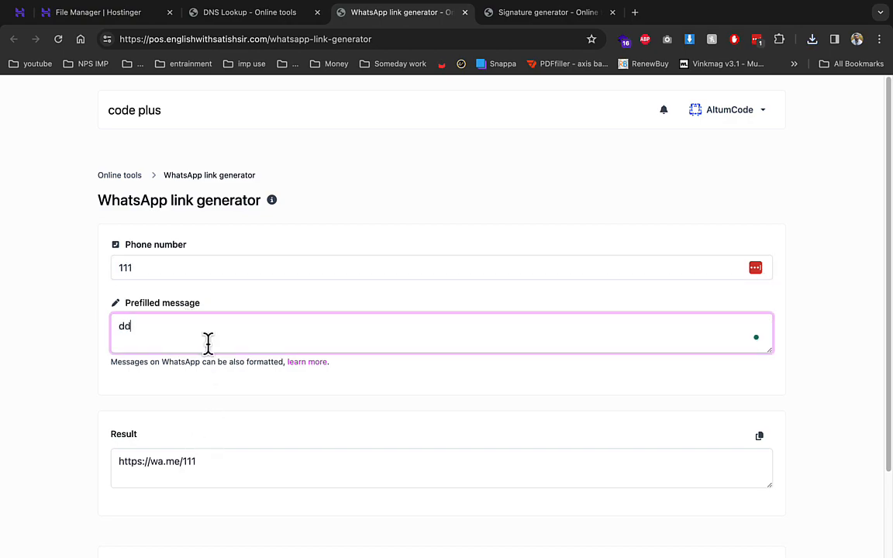
- Copy the generated wa.me WhatsApp link, then go to the Signature generator
{"action": "scroll", "coordinate": [286, 421], "scroll_direction": "down", "scroll_amount": 3}
{"action": "left_click", "coordinate": [156, 369]}
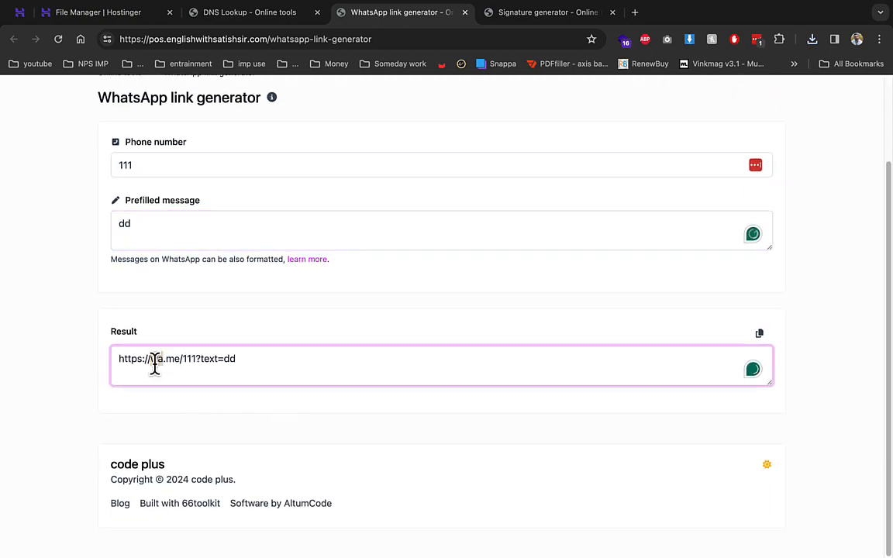
{"action": "triple_click", "coordinate": [155, 365]}
{"action": "right_click", "coordinate": [155, 365]}
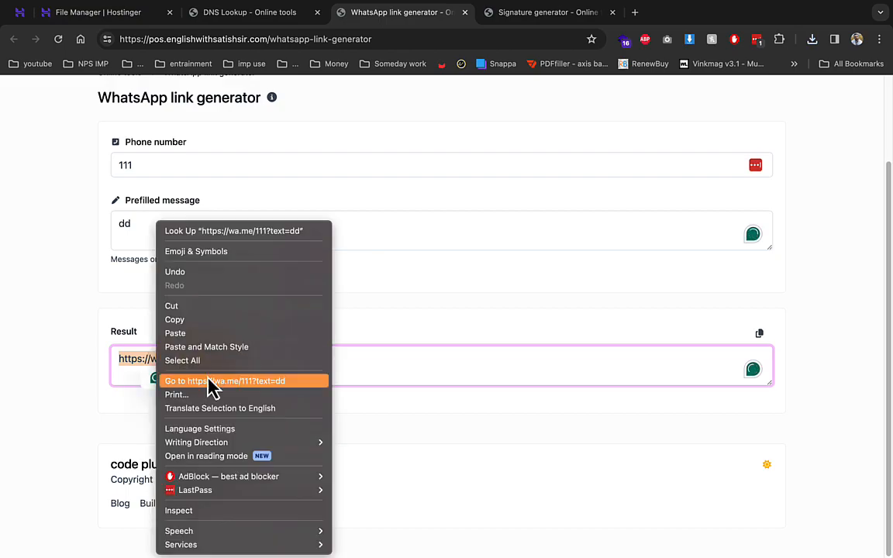
{"action": "left_click", "coordinate": [453, 308]}
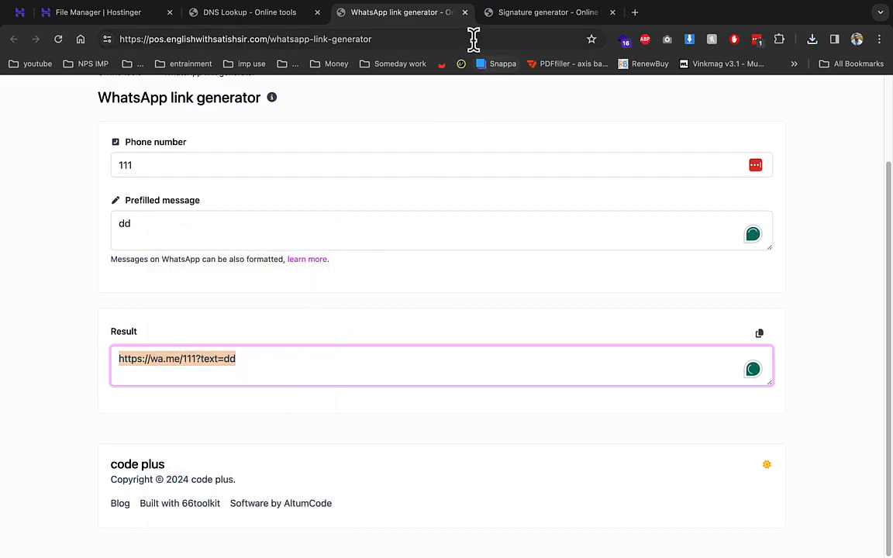
{"action": "left_click", "coordinate": [508, 14]}
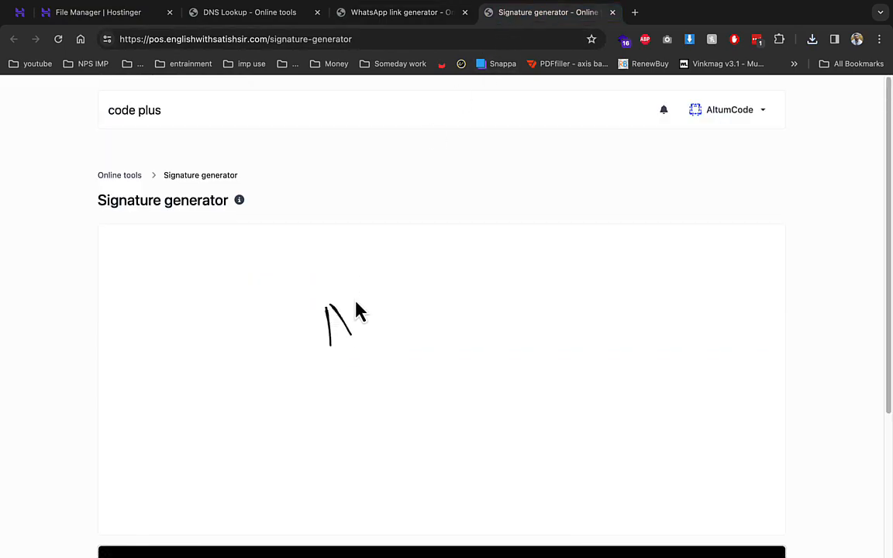
- Draw a black freehand signature, then add a loop in red
{"action": "mouse_move", "coordinate": [357, 334]}
{"action": "left_mouse_down"}
{"action": "mouse_move", "coordinate": [440, 284]}
{"action": "mouse_move", "coordinate": [401, 328]}
{"action": "mouse_move", "coordinate": [509, 289]}
{"action": "left_mouse_up"}
{"action": "left_click_drag", "start_coordinate": [458, 350], "coordinate": [486, 356]}
{"action": "left_click_drag", "start_coordinate": [344, 333], "coordinate": [487, 356]}
{"action": "scroll", "coordinate": [544, 335], "scroll_direction": "down", "scroll_amount": 3}
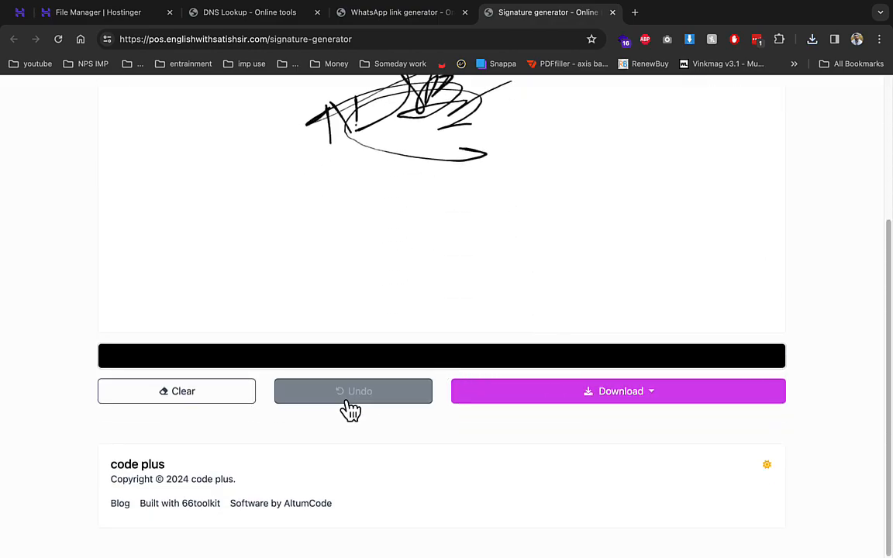
{"action": "left_click", "coordinate": [262, 361]}
{"action": "left_click", "coordinate": [543, 388]}
{"action": "mouse_move", "coordinate": [457, 224]}
{"action": "left_mouse_down"}
{"action": "mouse_move", "coordinate": [411, 207]}
{"action": "mouse_move", "coordinate": [469, 224]}
{"action": "left_mouse_up"}
- Download the signature as an SVG file, download.svg
{"action": "left_click", "coordinate": [496, 395]}
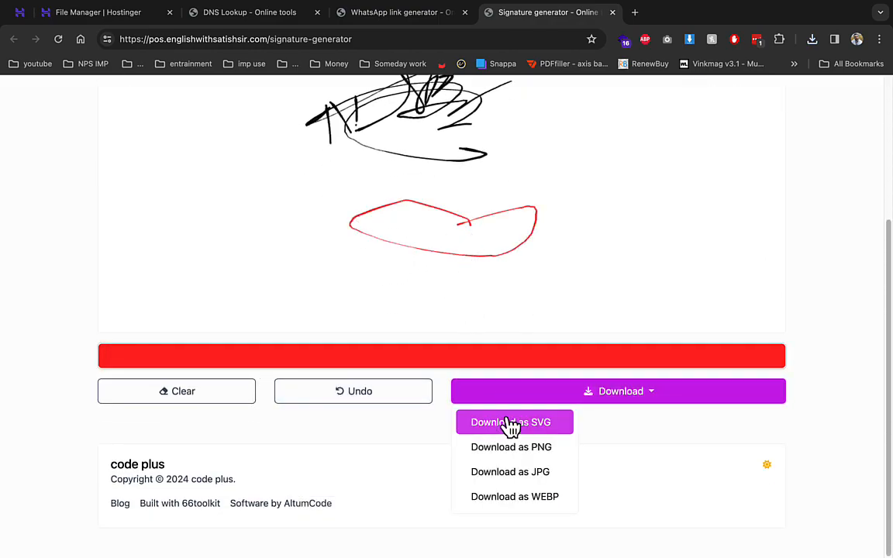
{"action": "left_click", "coordinate": [513, 424]}
{"action": "scroll", "coordinate": [578, 207], "scroll_direction": "up", "scroll_amount": 2}
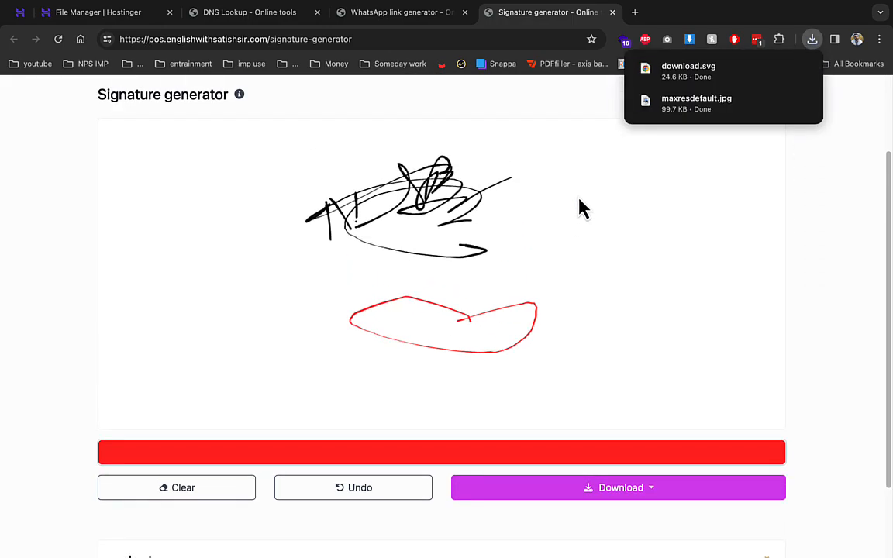
{"action": "scroll", "coordinate": [461, 215], "scroll_direction": "up", "scroll_amount": 2}
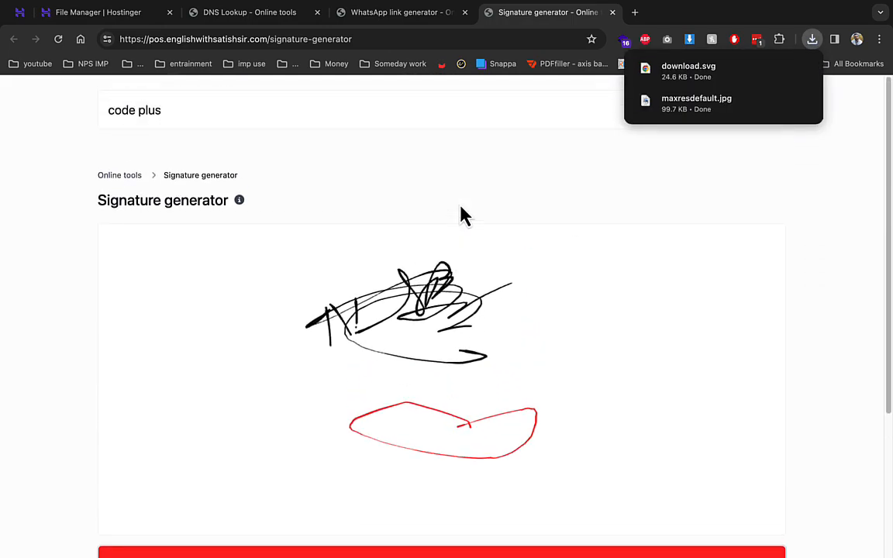